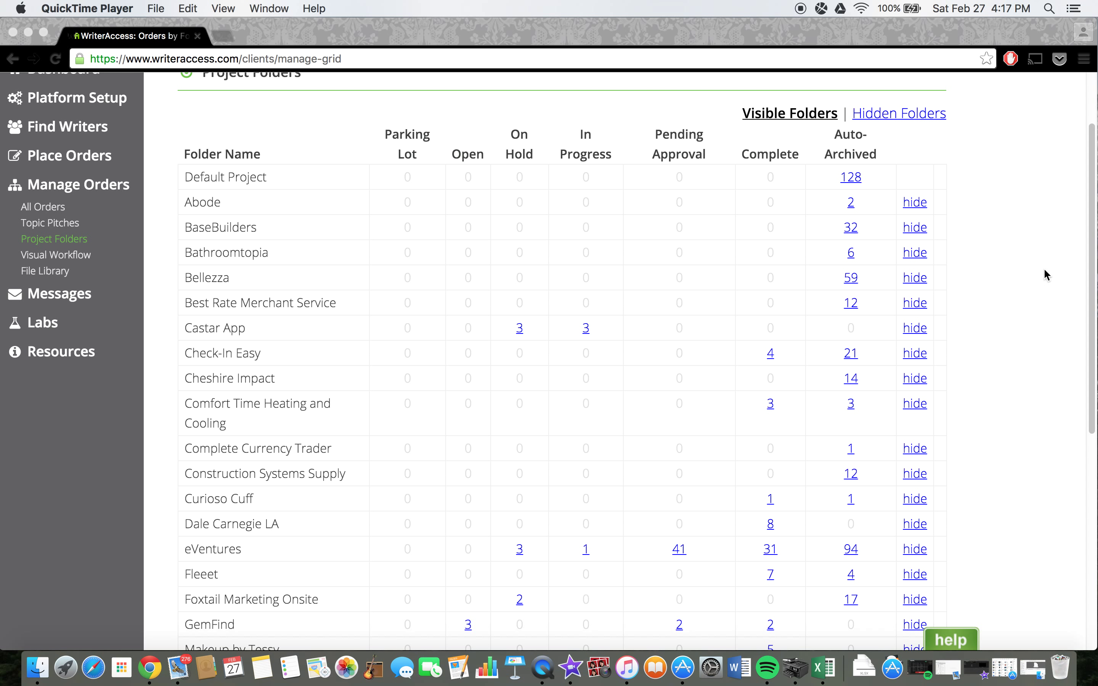
Open Planet Blue's pending-approval order "Chic Bohemian Hats to Complete Your Look" from the project folders and display its content.
{"action": "left_click", "coordinate": [1027, 321]}
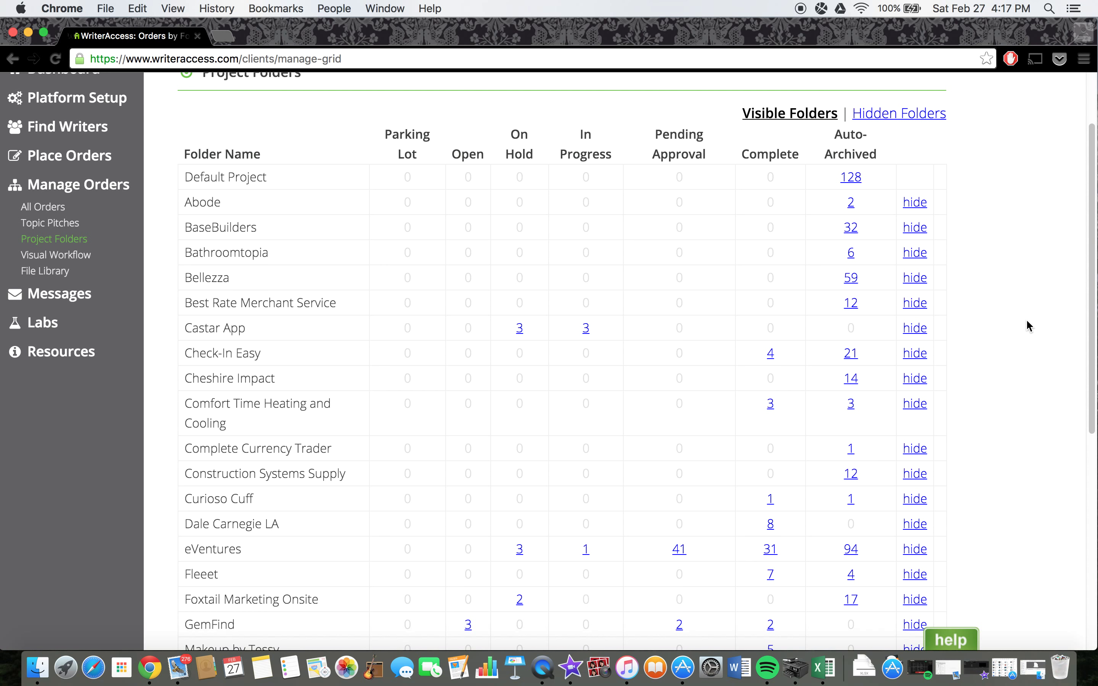
{"action": "scroll", "coordinate": [1026, 319], "scroll_direction": "down", "scroll_amount": 10}
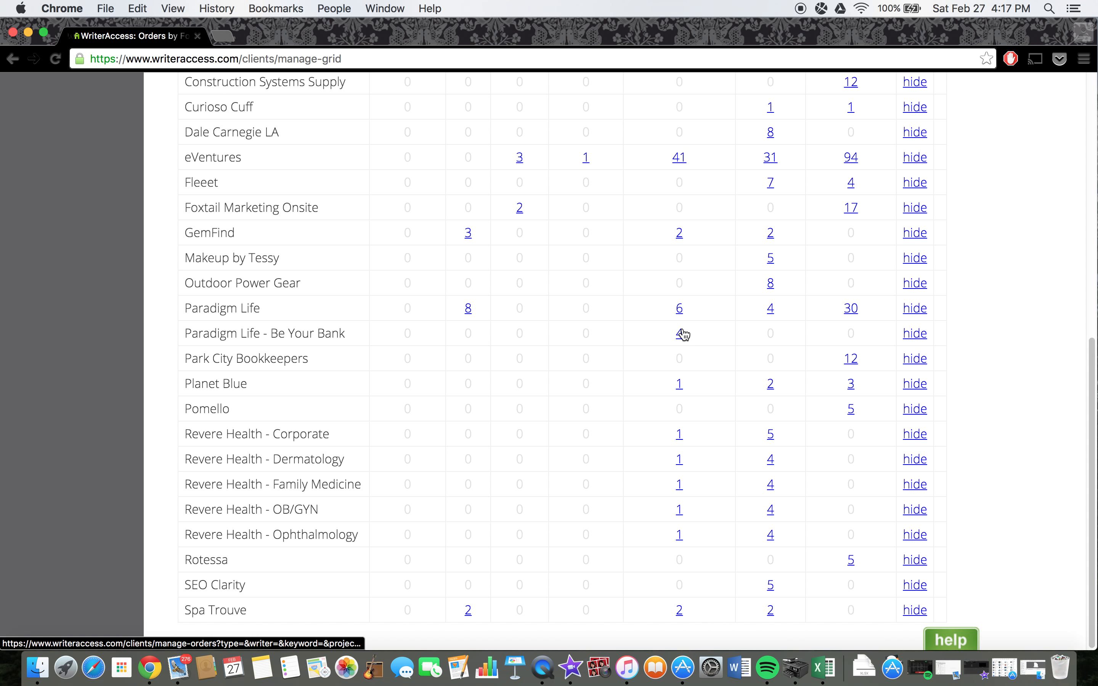
{"action": "left_click", "coordinate": [680, 386]}
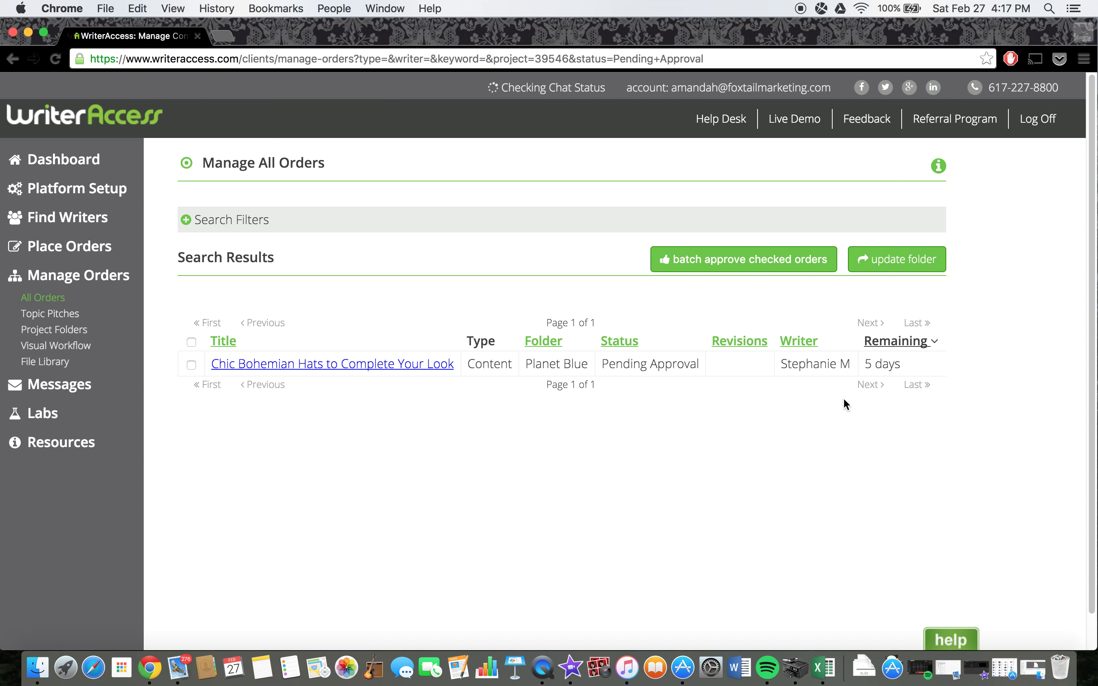
{"action": "left_click", "coordinate": [386, 366]}
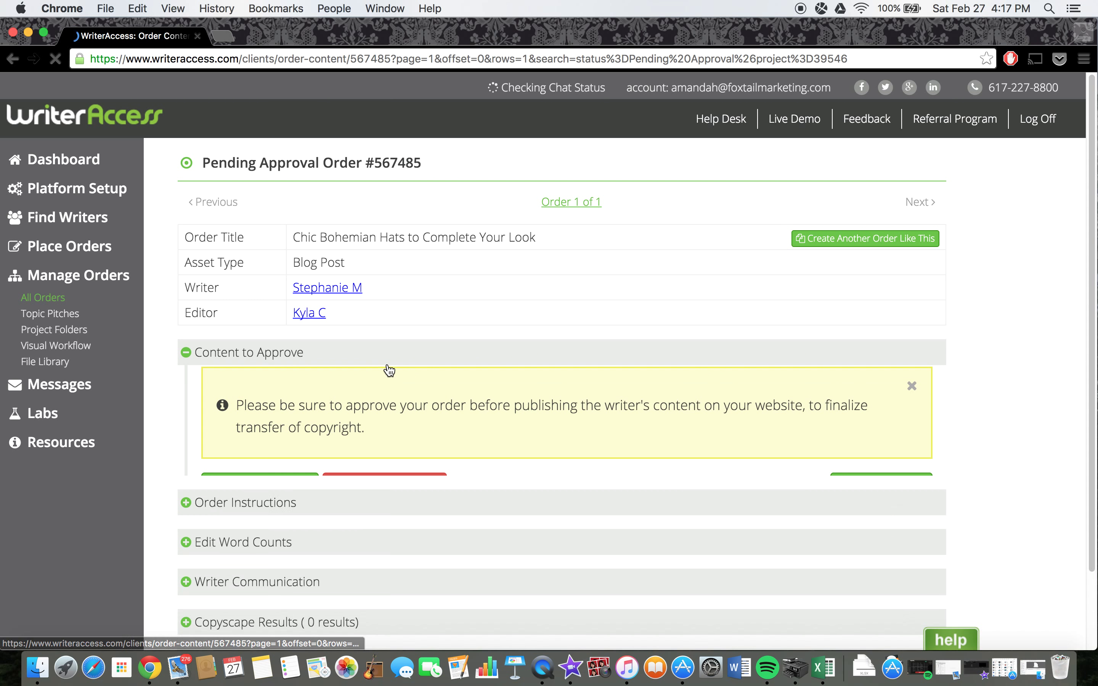
{"action": "scroll", "coordinate": [986, 502], "scroll_direction": "down", "scroll_amount": 15}
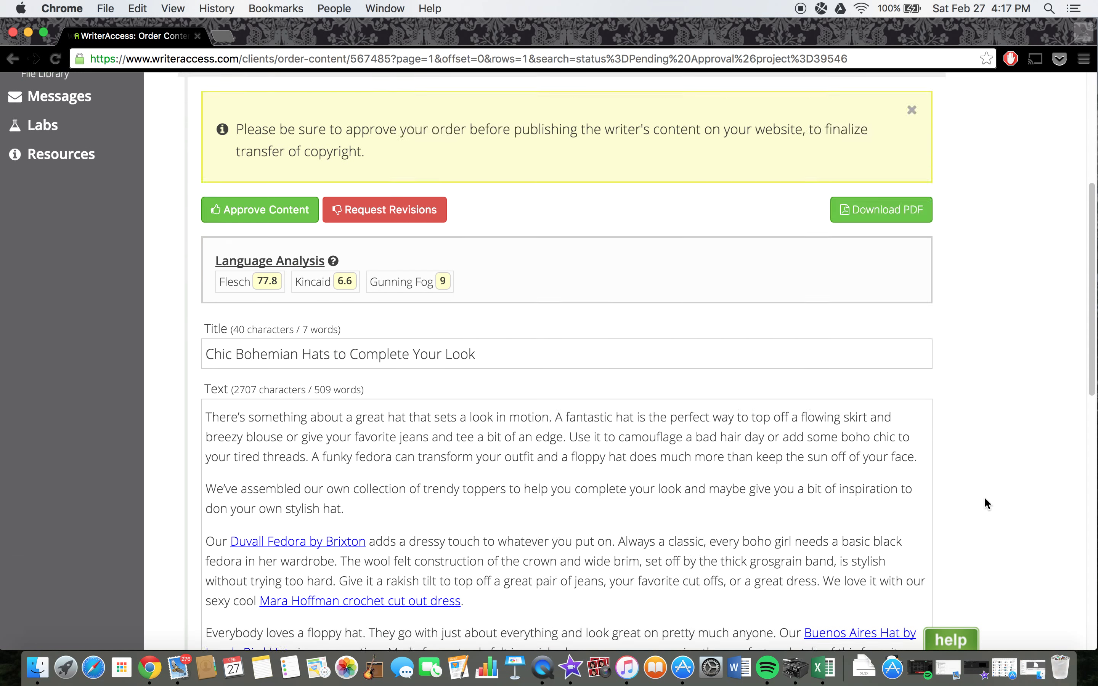
{"action": "scroll", "coordinate": [984, 497], "scroll_direction": "up", "scroll_amount": 15}
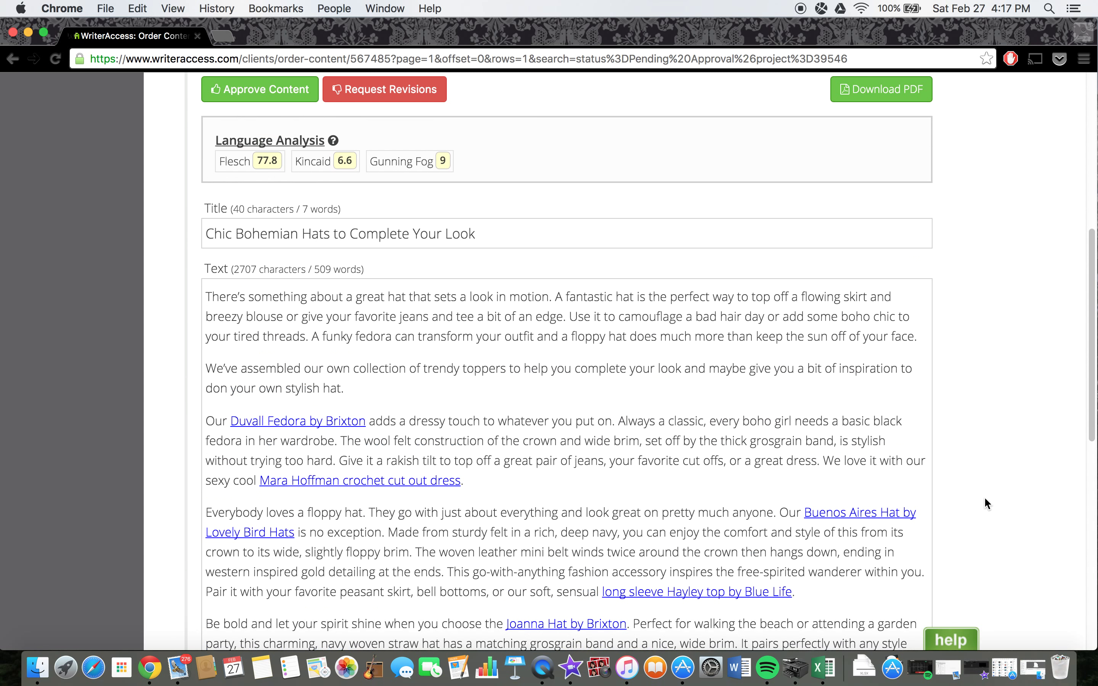
Highlight the article's title text in the order content and clear the selection.
{"action": "left_click_drag", "start_coordinate": [479, 246], "coordinate": [205, 249]}
{"action": "key", "text": "super+c"}
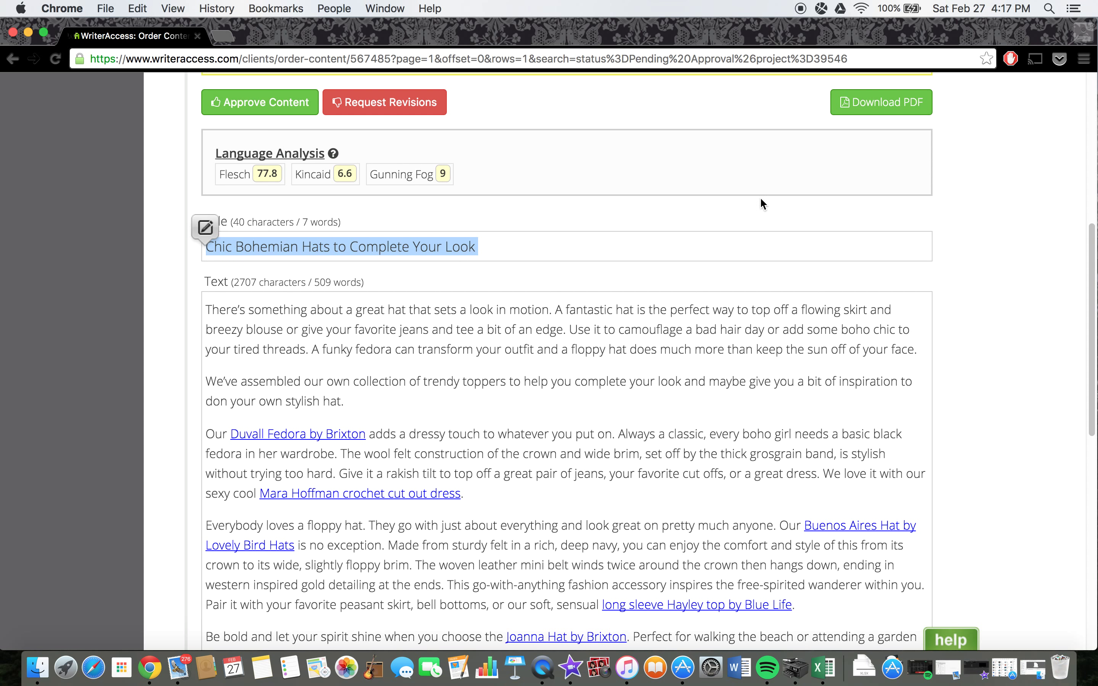
{"action": "left_click", "coordinate": [947, 259]}
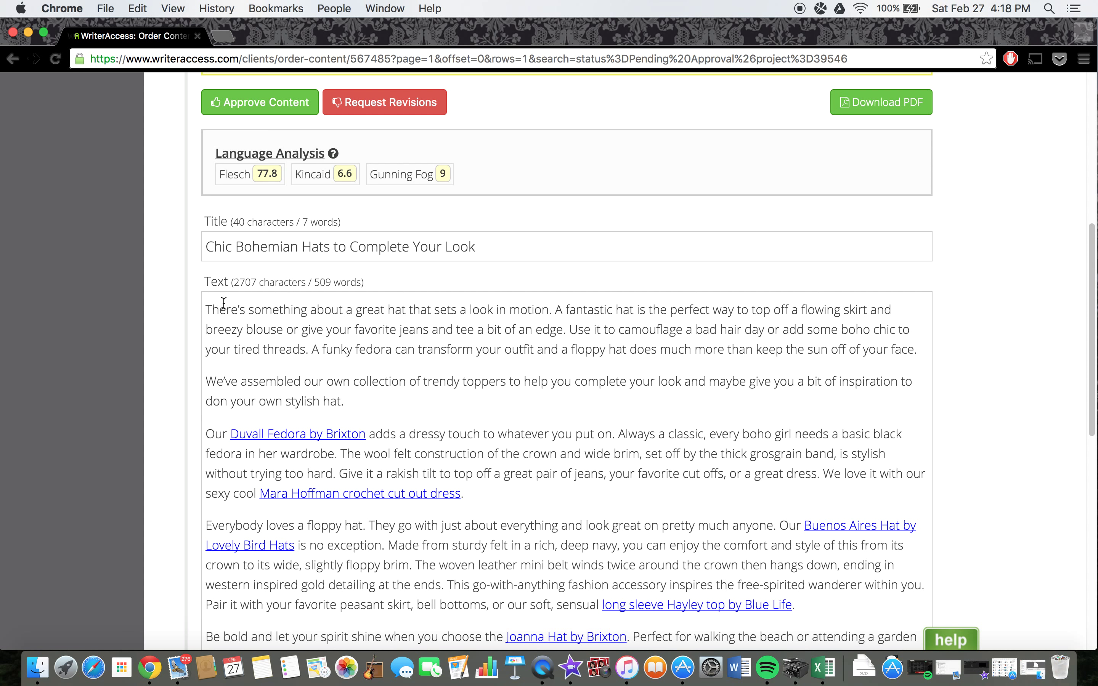
Open an inline comment on the article's opening paragraph and cancel it without entering any text.
{"action": "scroll", "coordinate": [207, 311], "scroll_direction": "up", "scroll_amount": 2}
{"action": "scroll", "coordinate": [205, 309], "scroll_direction": "up", "scroll_amount": 7}
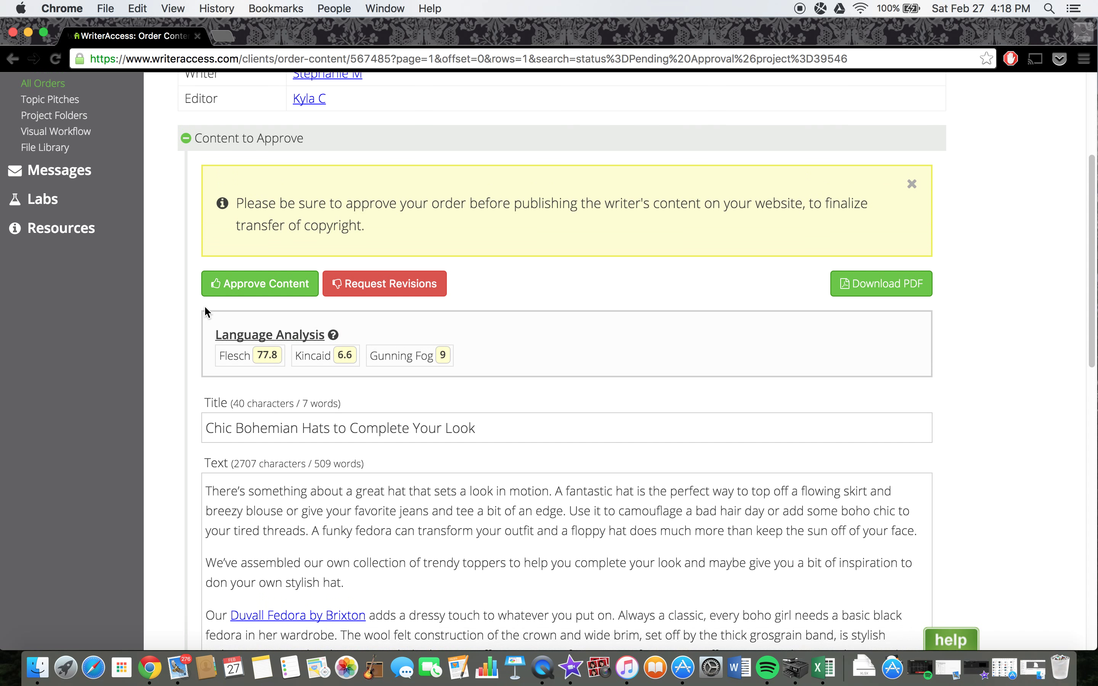
{"action": "scroll", "coordinate": [205, 308], "scroll_direction": "down", "scroll_amount": 6}
{"action": "scroll", "coordinate": [205, 310], "scroll_direction": "down", "scroll_amount": 3}
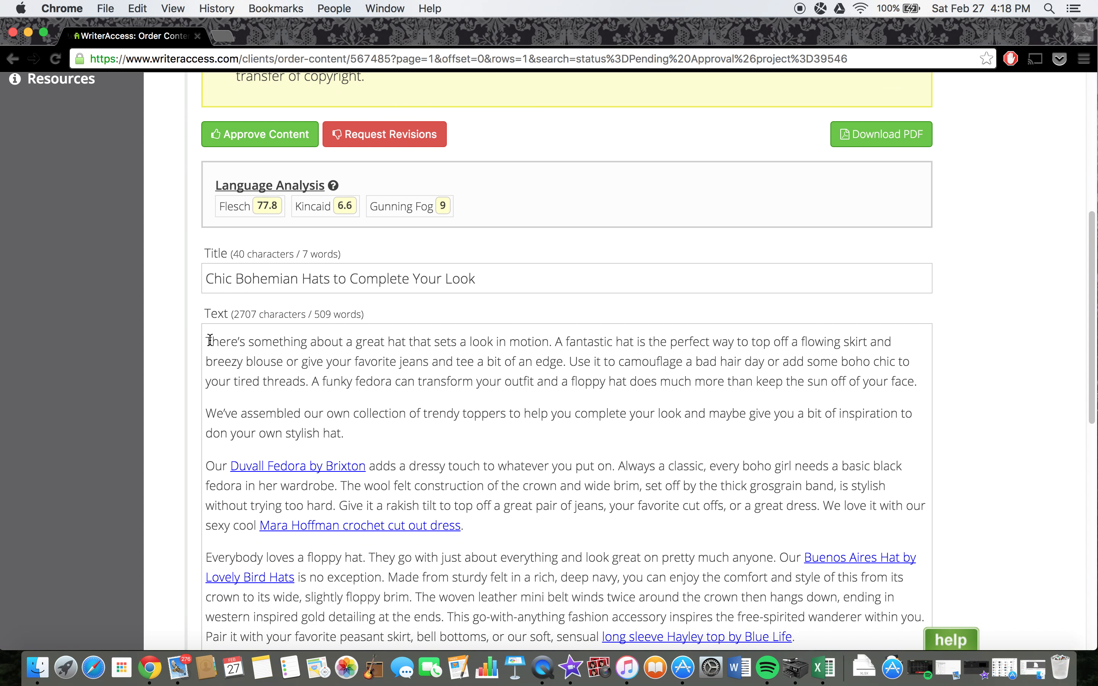
{"action": "left_click_drag", "start_coordinate": [211, 343], "coordinate": [701, 373]}
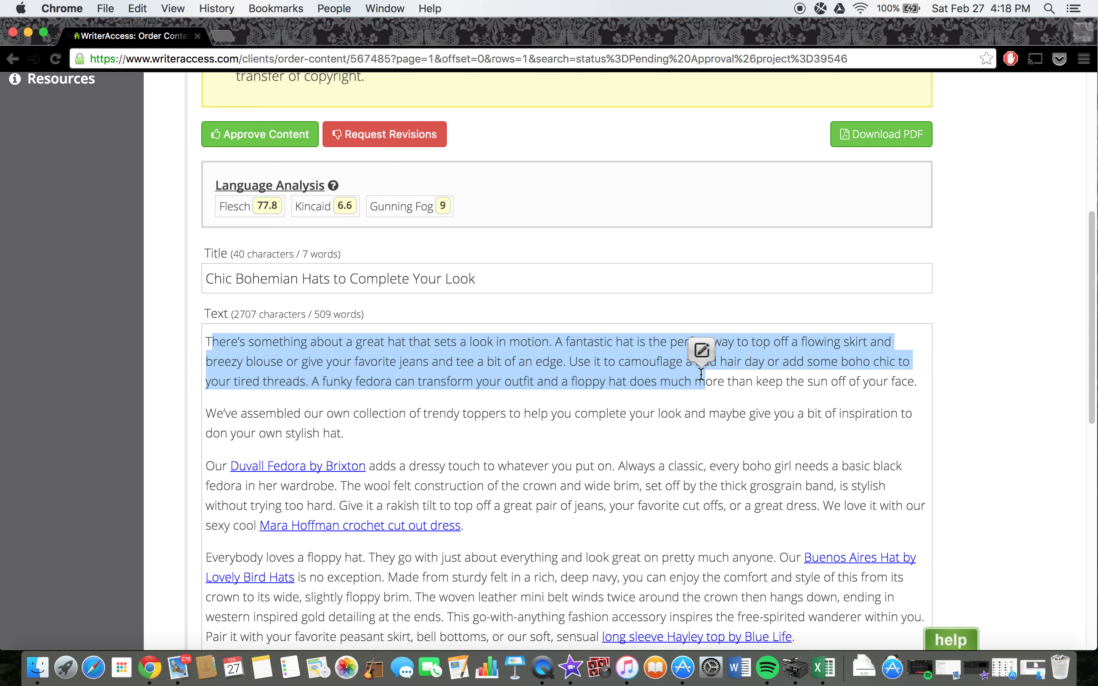
{"action": "left_click", "coordinate": [785, 384]}
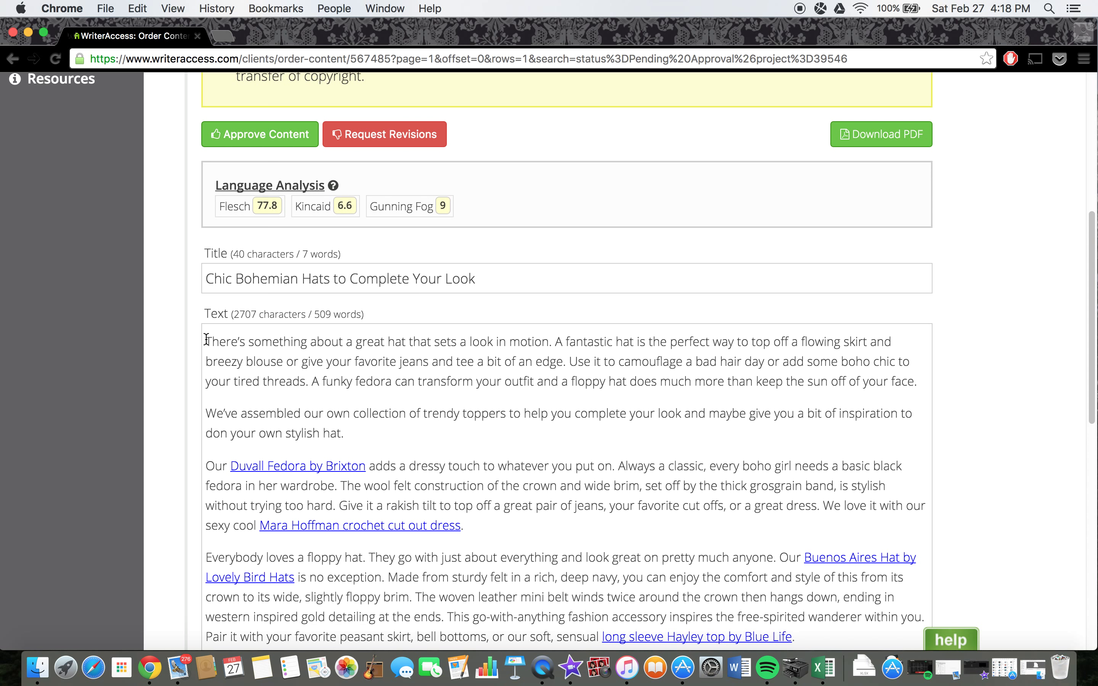
{"action": "left_click_drag", "start_coordinate": [205, 340], "coordinate": [921, 381]}
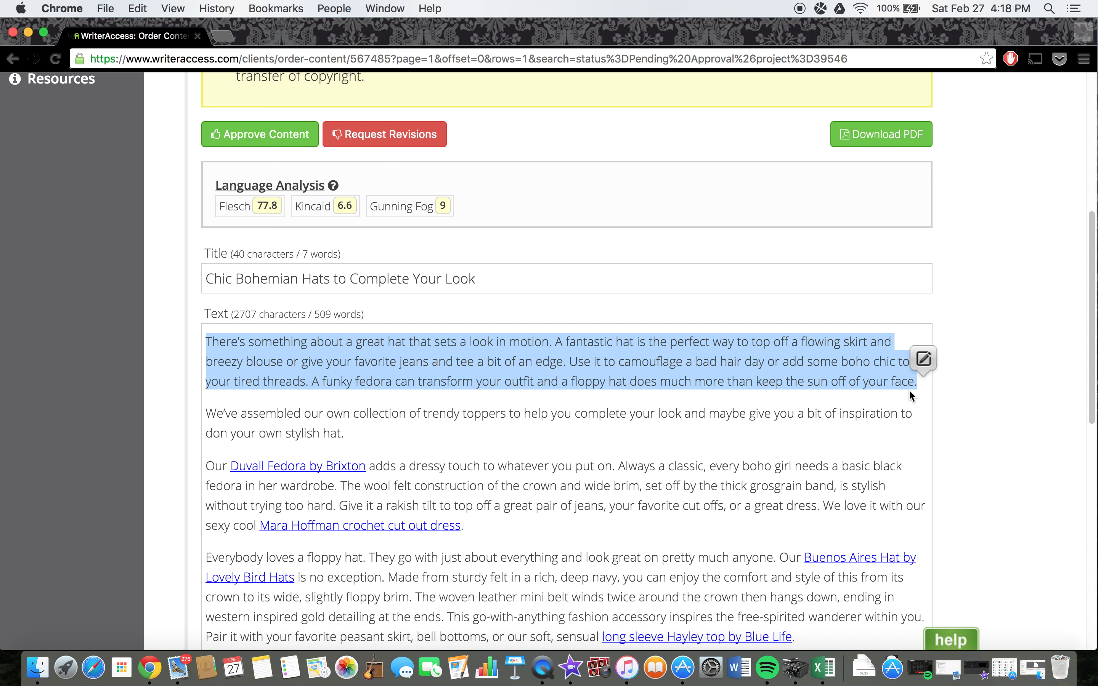
{"action": "left_click", "coordinate": [924, 360]}
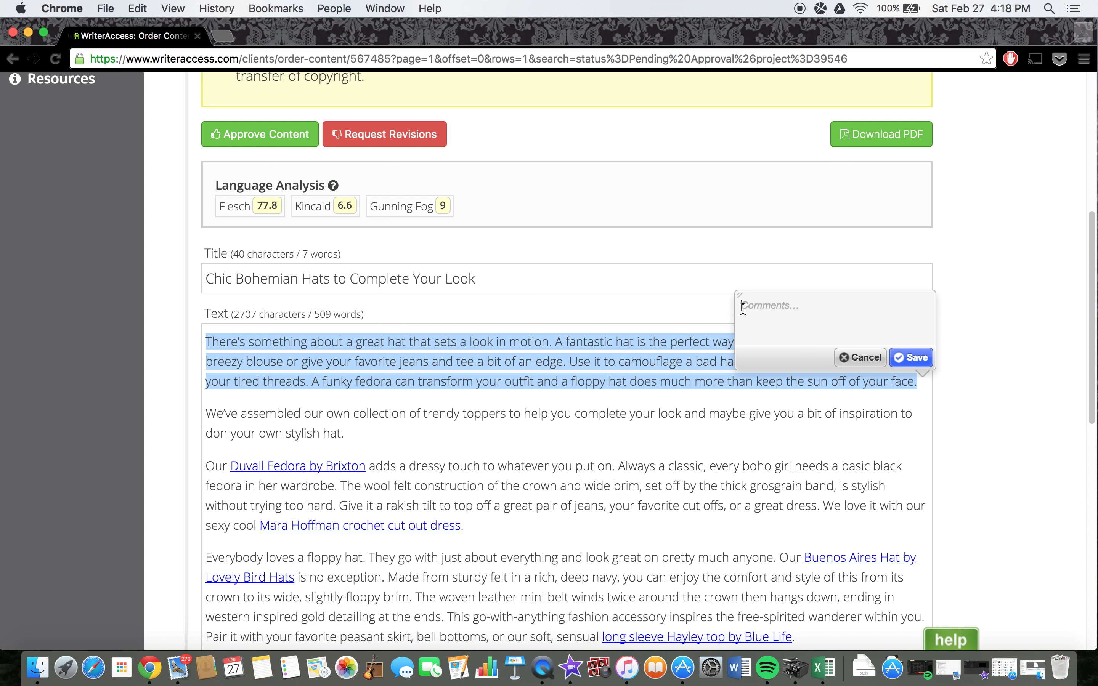
{"action": "left_click", "coordinate": [860, 358]}
Open the revision request form for the order, including its required message to the writer, and review the article text.
{"action": "scroll", "coordinate": [977, 360], "scroll_direction": "down", "scroll_amount": 10}
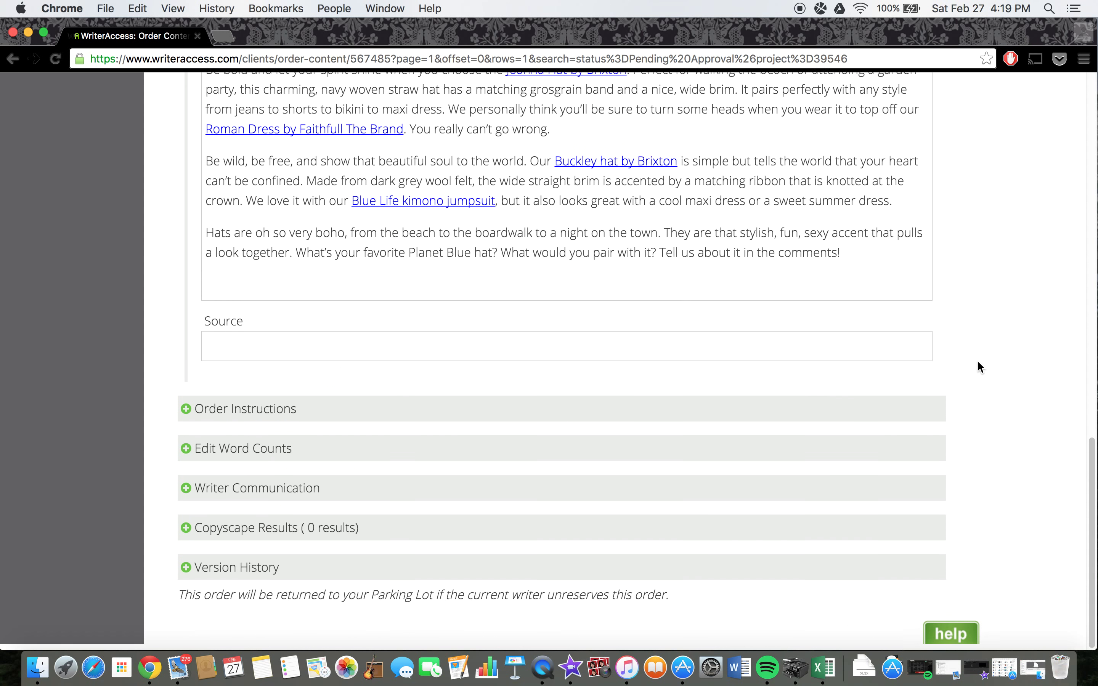
{"action": "scroll", "coordinate": [977, 360], "scroll_direction": "up", "scroll_amount": 20}
{"action": "scroll", "coordinate": [977, 360], "scroll_direction": "down", "scroll_amount": 15}
{"action": "scroll", "coordinate": [977, 360], "scroll_direction": "up", "scroll_amount": 12}
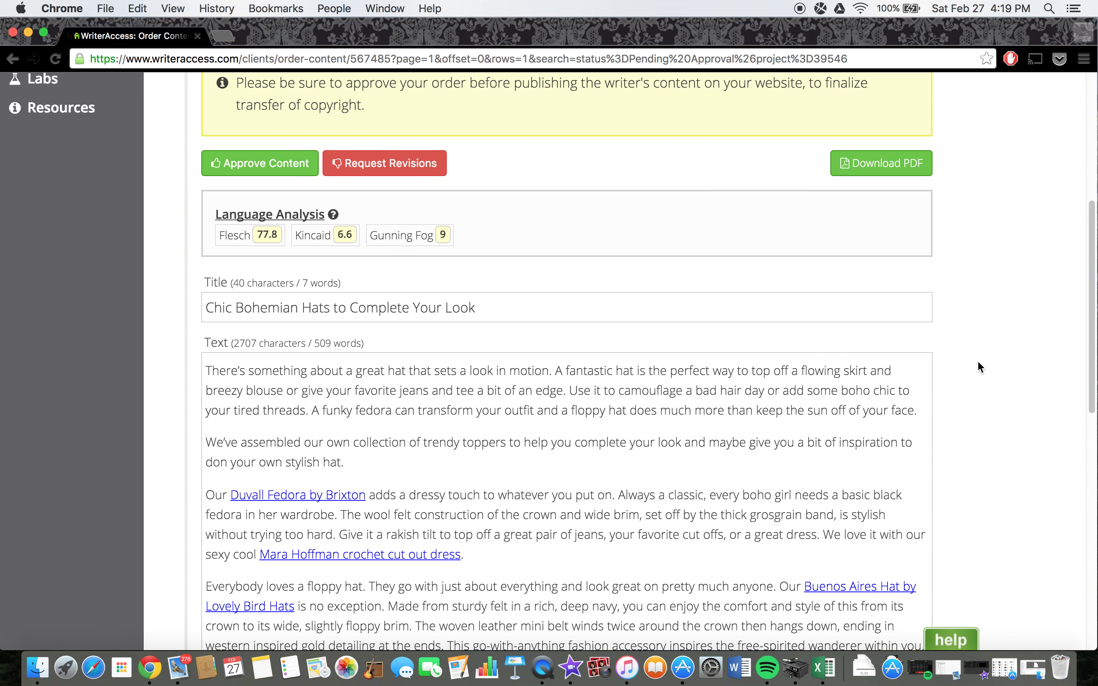
{"action": "left_click", "coordinate": [389, 235]}
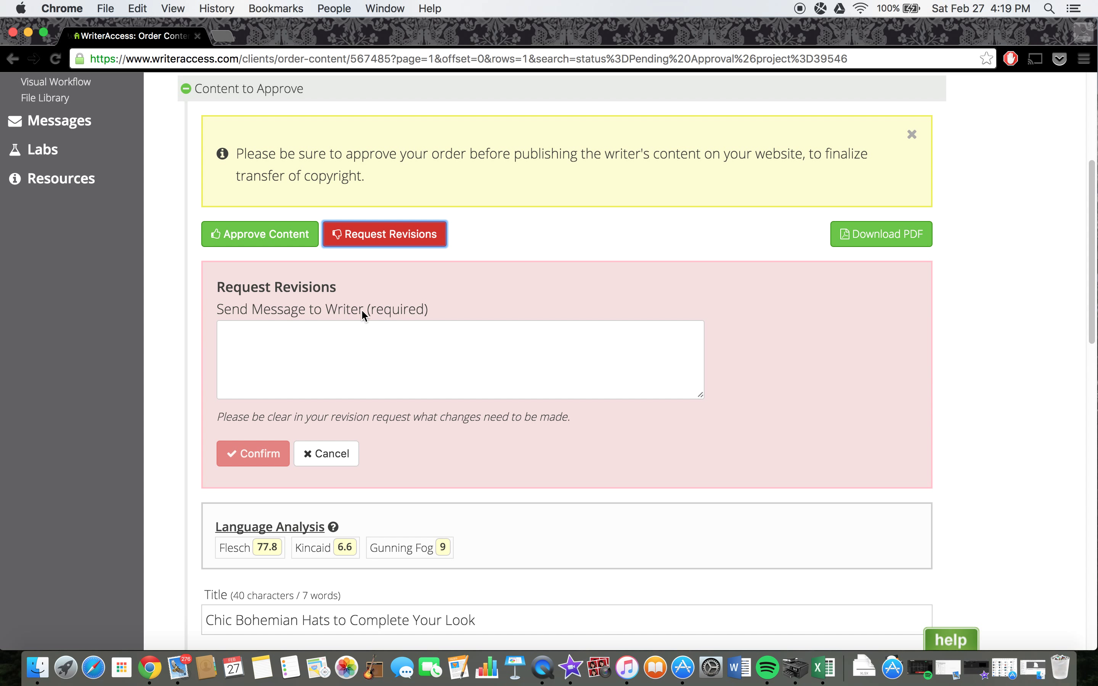
{"action": "left_click", "coordinate": [359, 328]}
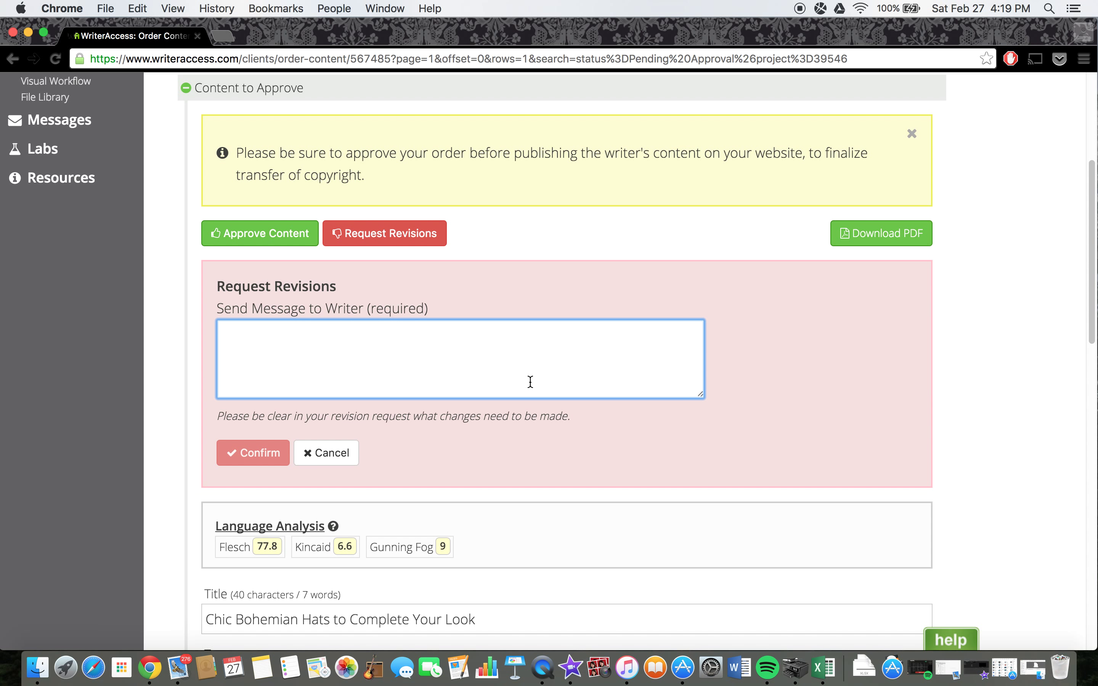
{"action": "scroll", "coordinate": [530, 381], "scroll_direction": "down", "scroll_amount": 10}
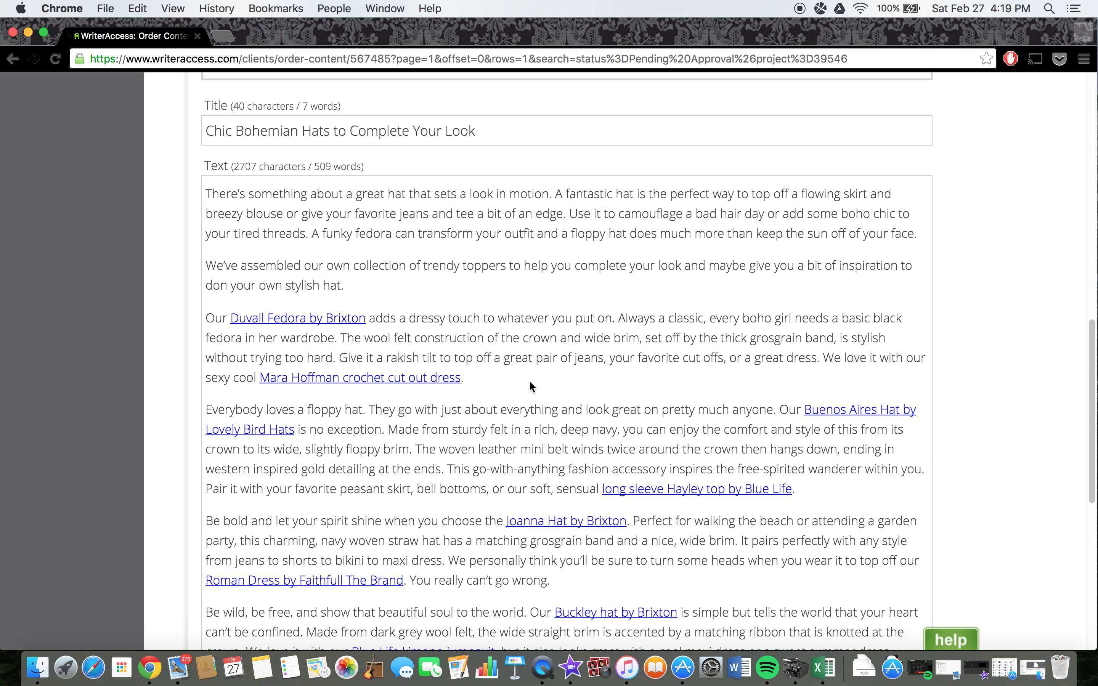
{"action": "scroll", "coordinate": [530, 385], "scroll_direction": "down", "scroll_amount": 5}
{"action": "scroll", "coordinate": [530, 384], "scroll_direction": "up", "scroll_amount": 15}
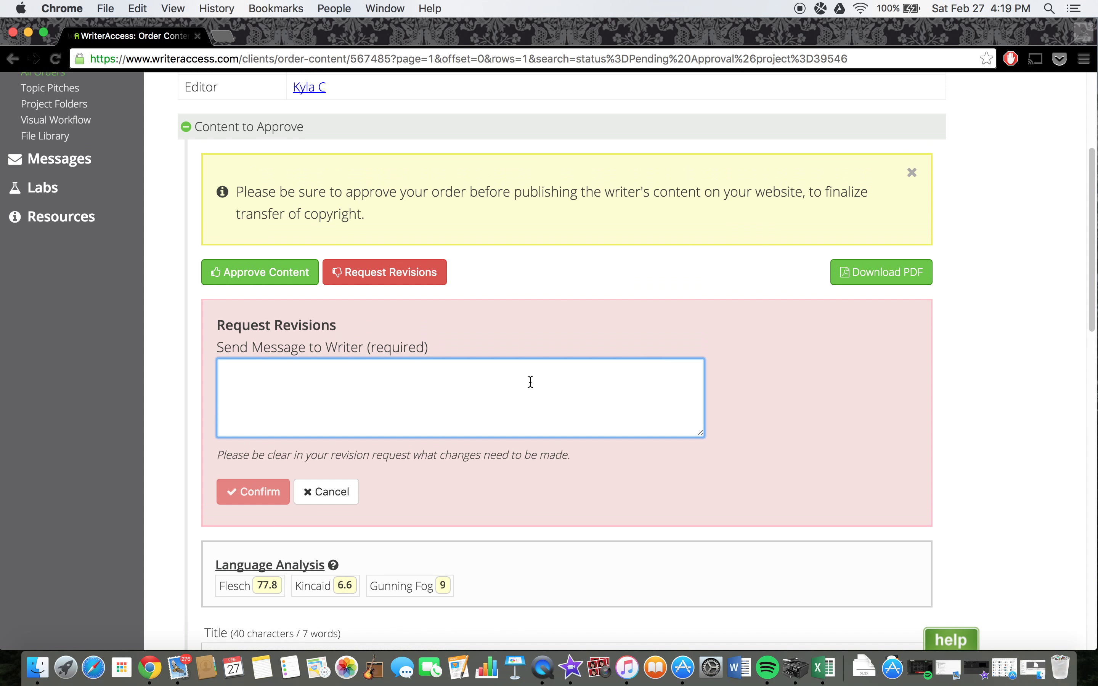
{"action": "left_click", "coordinate": [271, 371]}
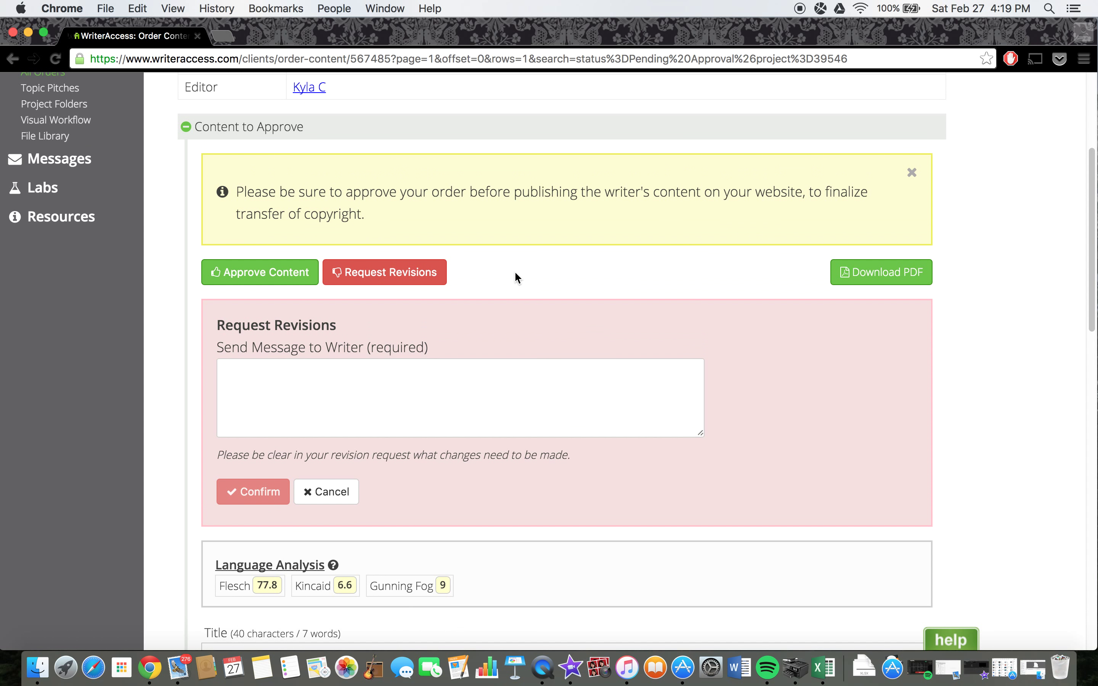
Open the content approval form and rate the order as "Exceeded my expectations".
{"action": "left_click", "coordinate": [274, 272]}
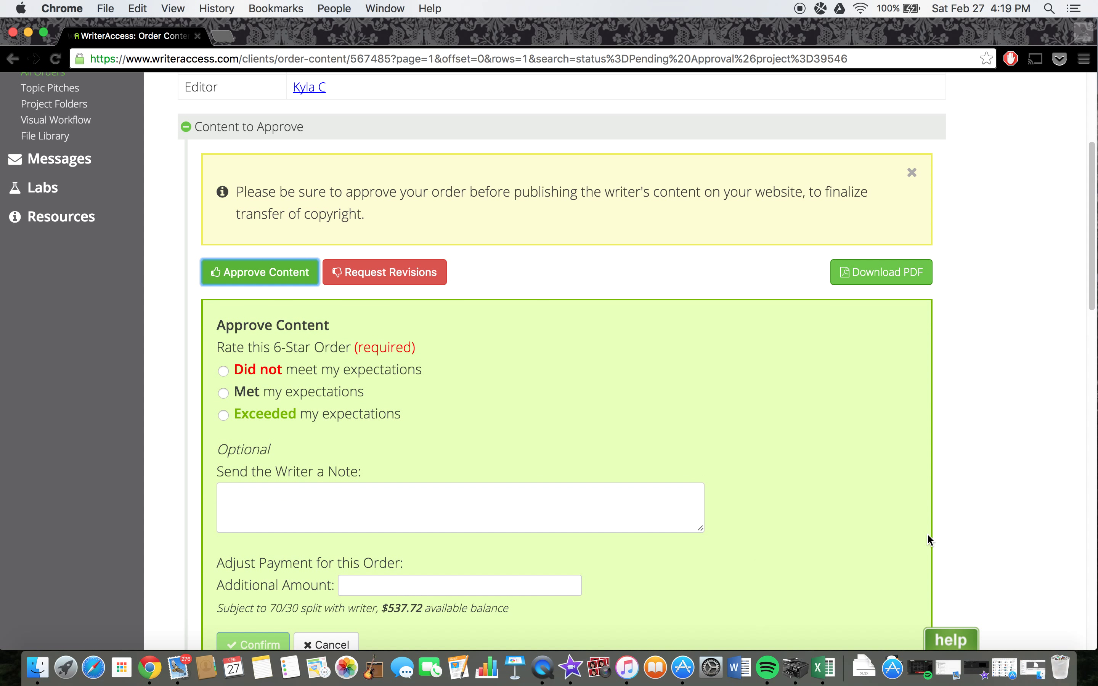
{"action": "scroll", "coordinate": [1029, 567], "scroll_direction": "down", "scroll_amount": 15}
{"action": "scroll", "coordinate": [1029, 567], "scroll_direction": "up", "scroll_amount": 10}
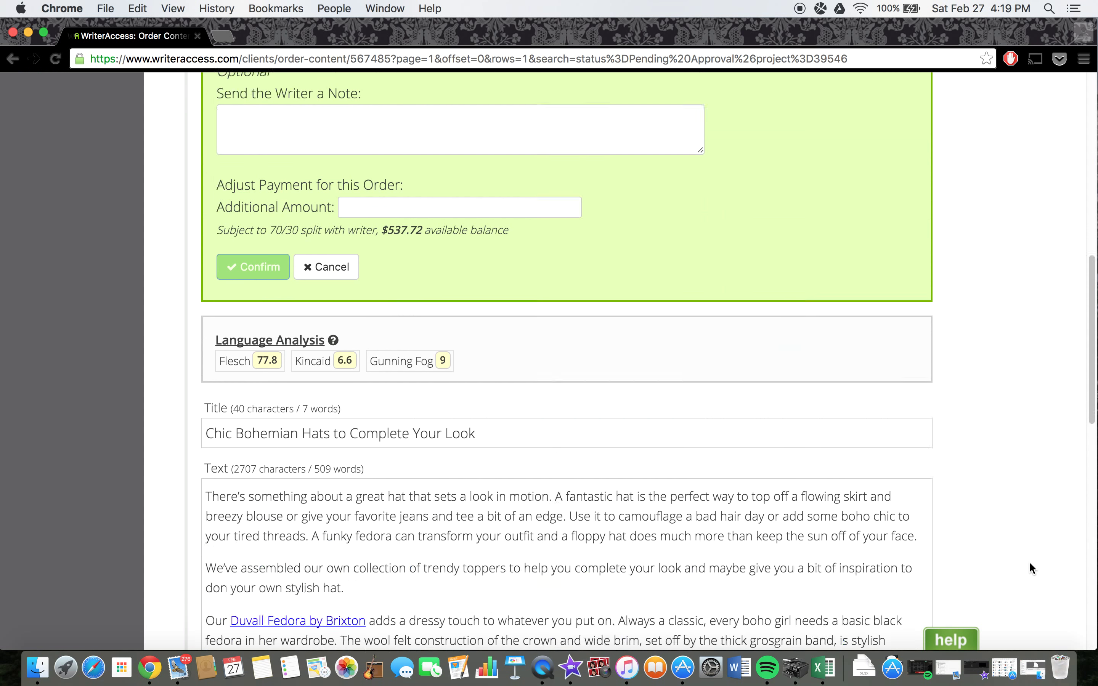
{"action": "scroll", "coordinate": [1030, 566], "scroll_direction": "up", "scroll_amount": 4}
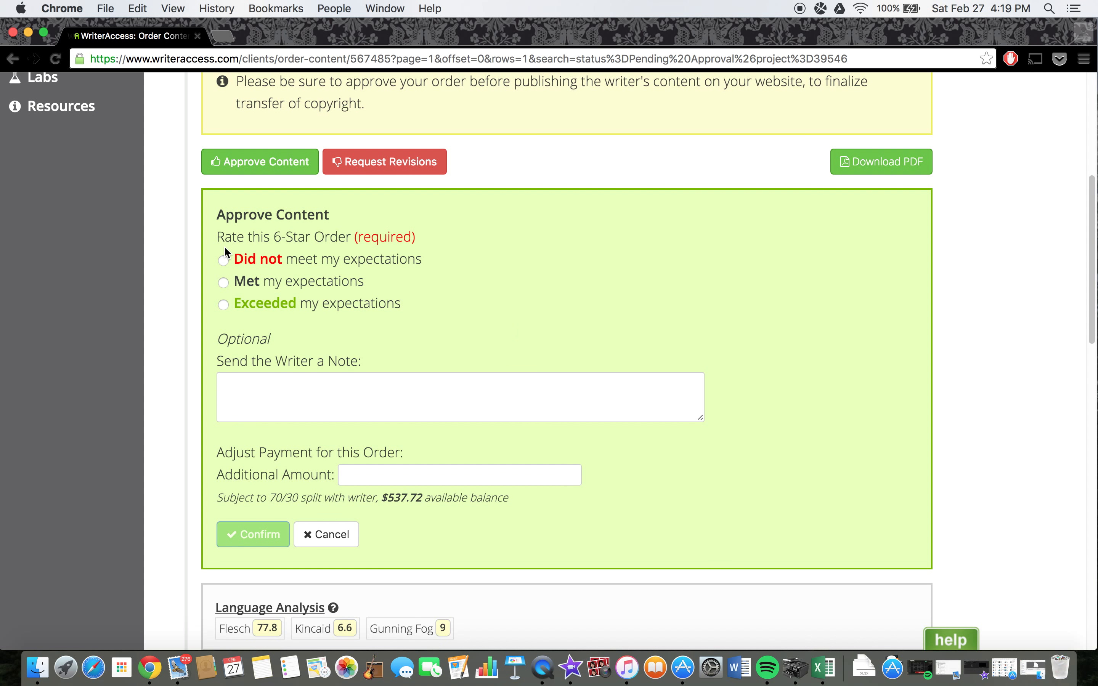
{"action": "left_click", "coordinate": [224, 282]}
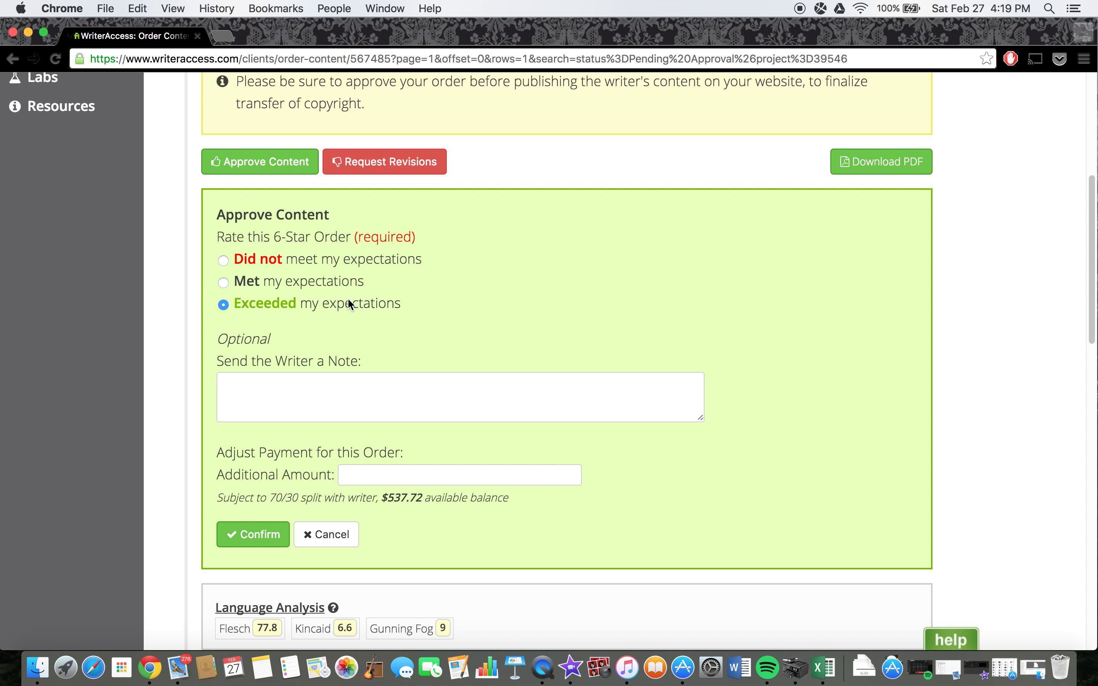
{"action": "left_click", "coordinate": [337, 384]}
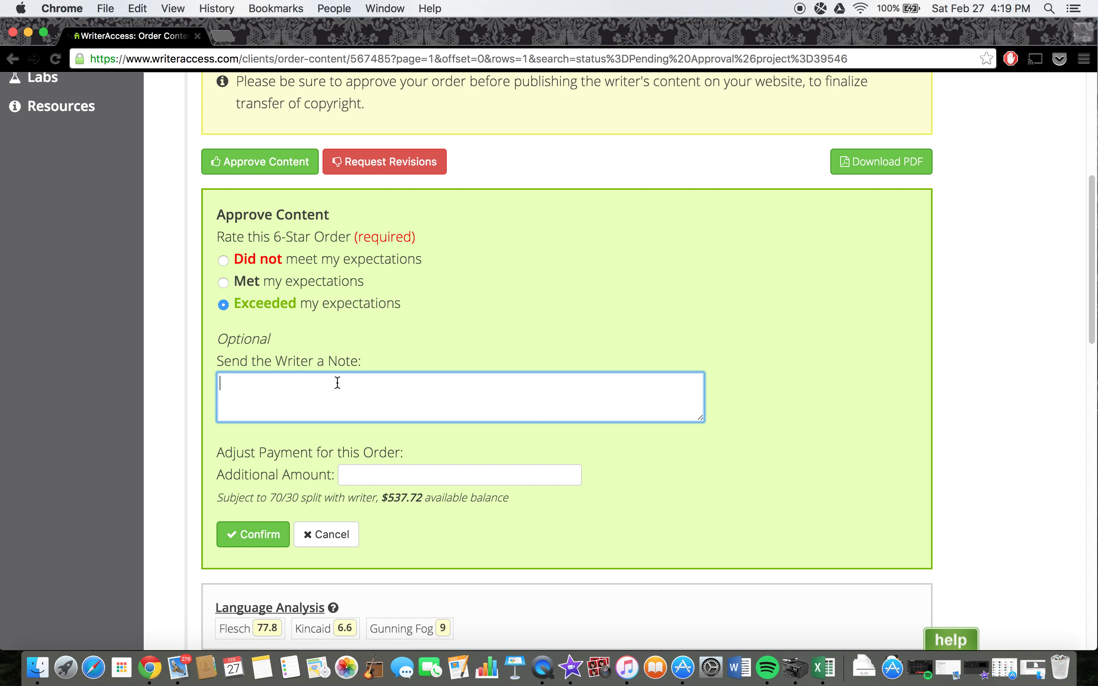
{"action": "left_click", "coordinate": [979, 365]}
Review the order details and approval options, and activate the optional note to the writer.
{"action": "scroll", "coordinate": [979, 365], "scroll_direction": "up", "scroll_amount": 5}
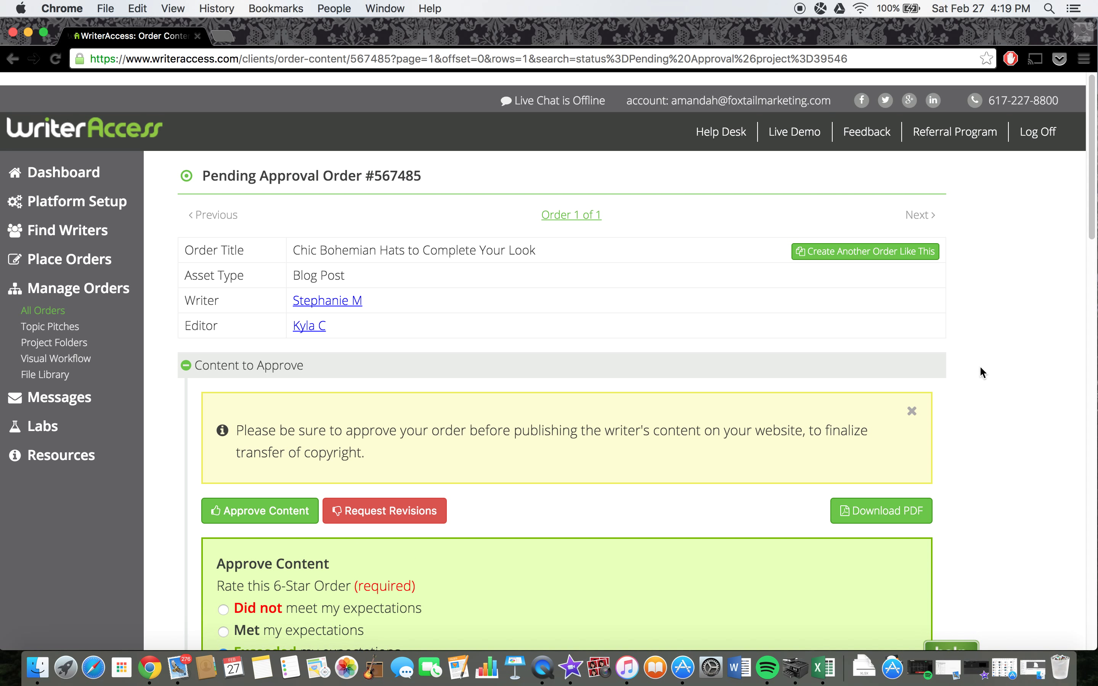
{"action": "scroll", "coordinate": [979, 366], "scroll_direction": "down", "scroll_amount": 8}
{"action": "scroll", "coordinate": [979, 365], "scroll_direction": "up", "scroll_amount": 8}
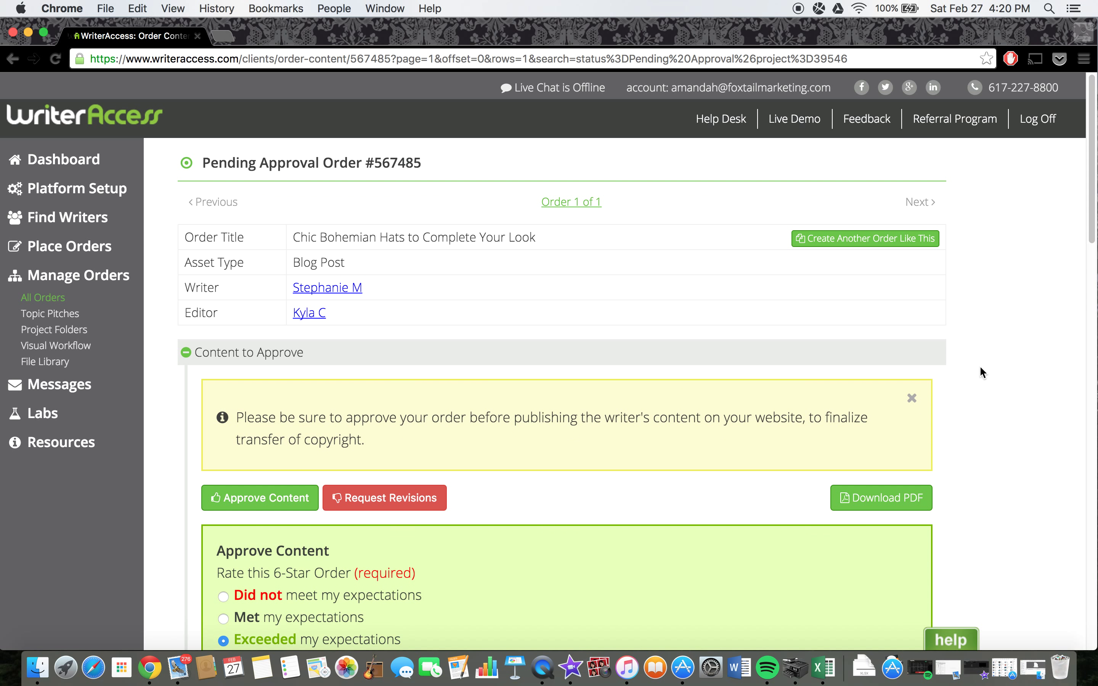
{"action": "scroll", "coordinate": [979, 365], "scroll_direction": "down", "scroll_amount": 2}
{"action": "scroll", "coordinate": [979, 365], "scroll_direction": "up", "scroll_amount": 2}
{"action": "scroll", "coordinate": [979, 365], "scroll_direction": "down", "scroll_amount": 1}
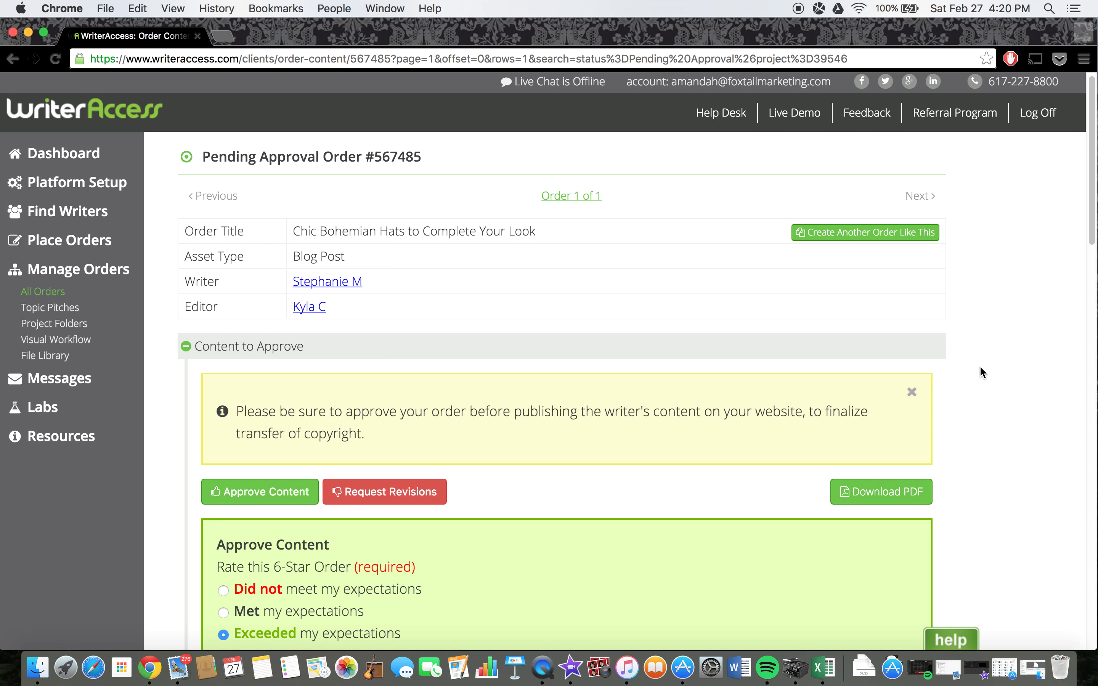
{"action": "scroll", "coordinate": [980, 367], "scroll_direction": "down", "scroll_amount": 5}
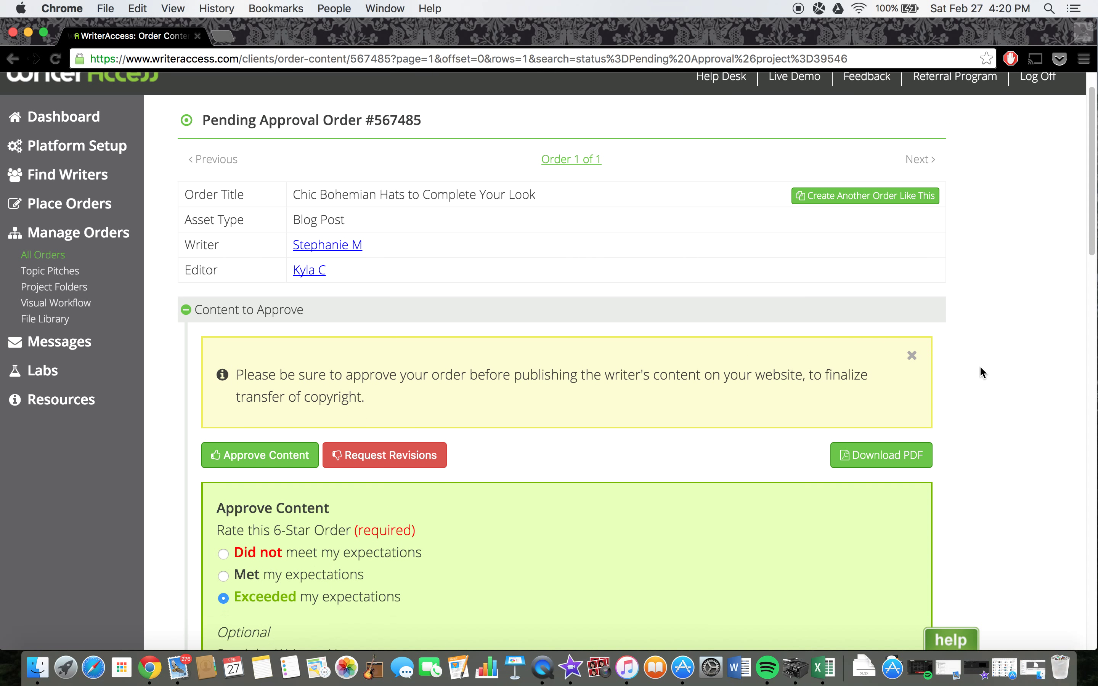
{"action": "scroll", "coordinate": [980, 369], "scroll_direction": "up", "scroll_amount": 4}
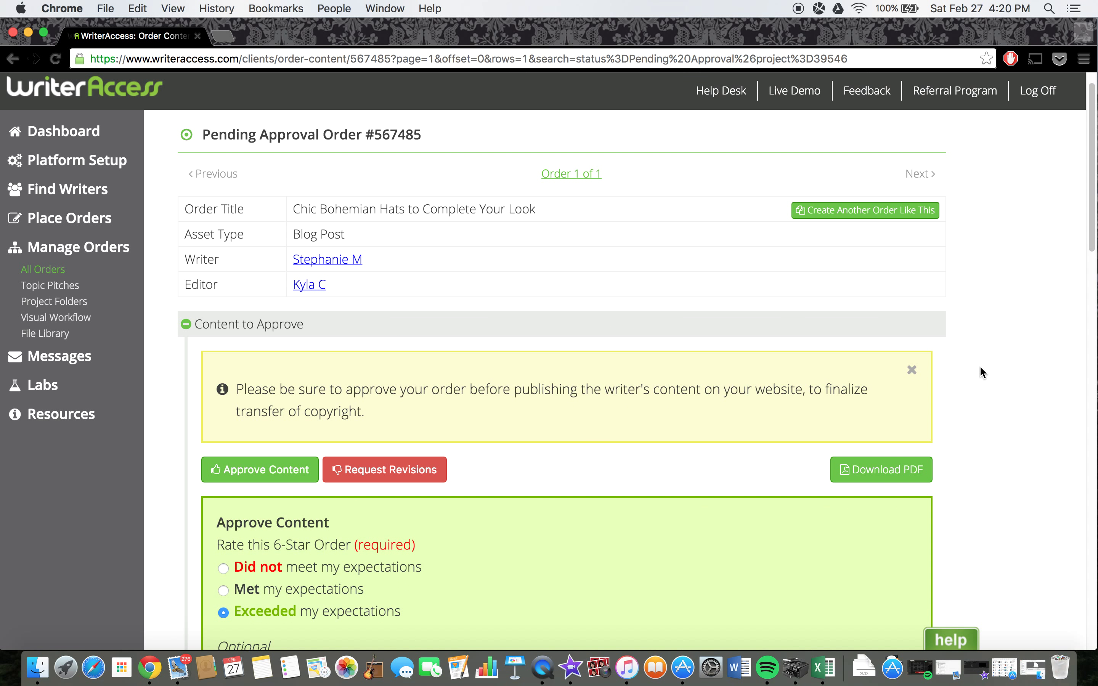
{"action": "scroll", "coordinate": [980, 368], "scroll_direction": "down", "scroll_amount": 9}
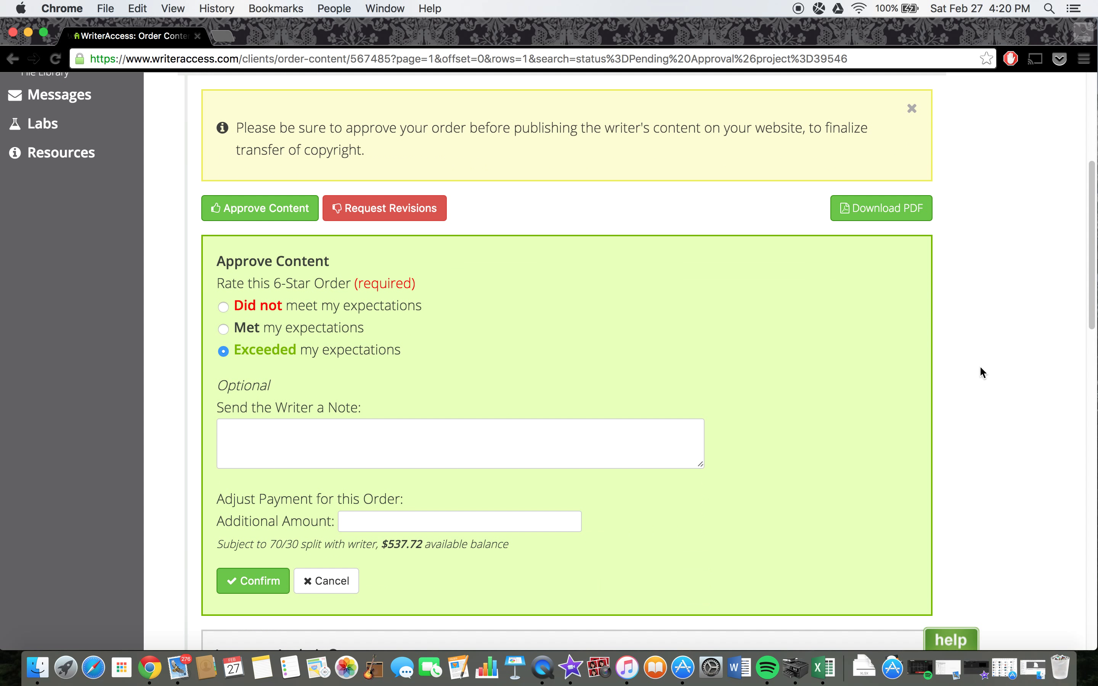
{"action": "scroll", "coordinate": [979, 365], "scroll_direction": "down", "scroll_amount": 2}
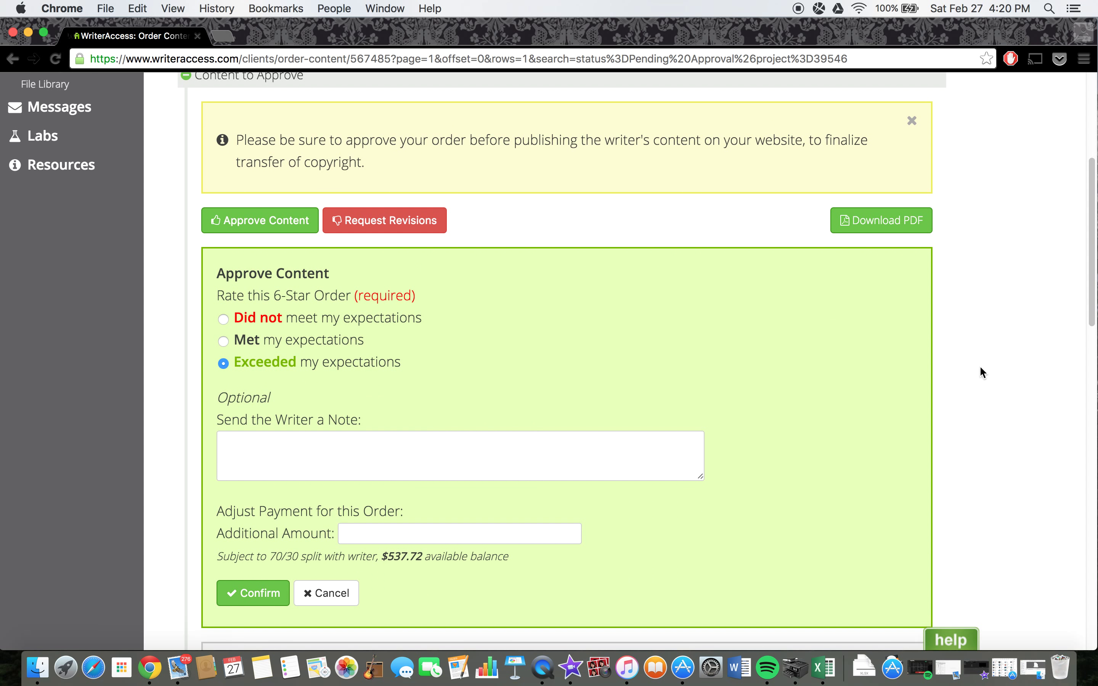
{"action": "scroll", "coordinate": [979, 365], "scroll_direction": "up", "scroll_amount": 1}
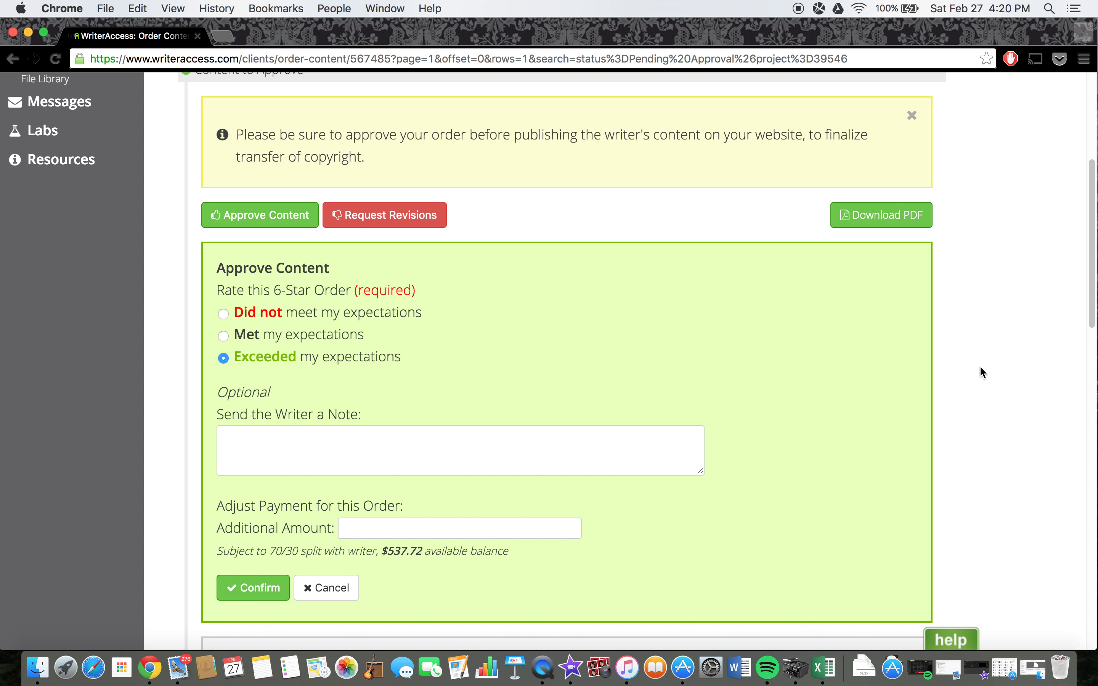
{"action": "left_click", "coordinate": [441, 433]}
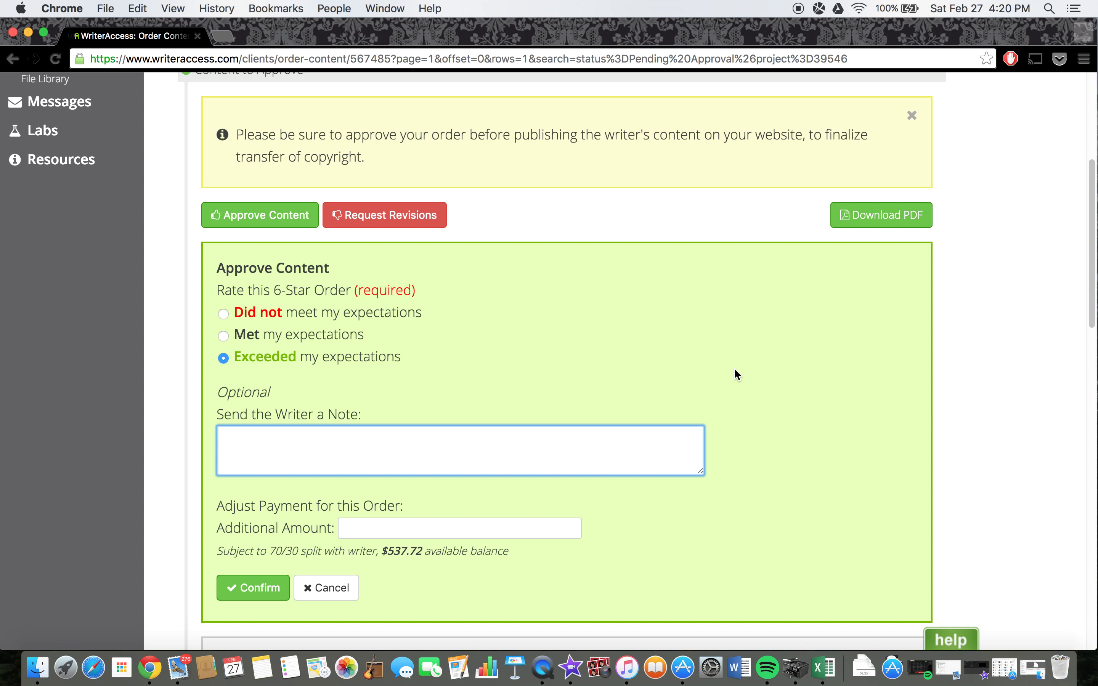
Confirm the order's approval with no note to the writer and no additional payment.
{"action": "left_click", "coordinate": [990, 414]}
{"action": "scroll", "coordinate": [990, 413], "scroll_direction": "down", "scroll_amount": 5}
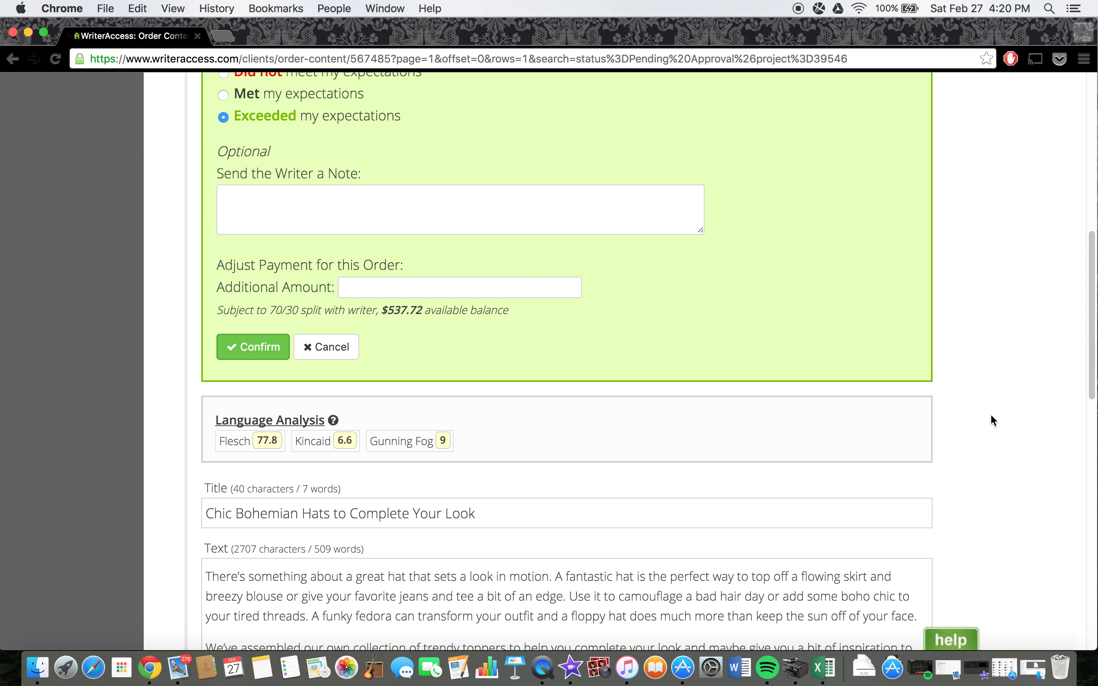
{"action": "scroll", "coordinate": [989, 413], "scroll_direction": "up", "scroll_amount": 1}
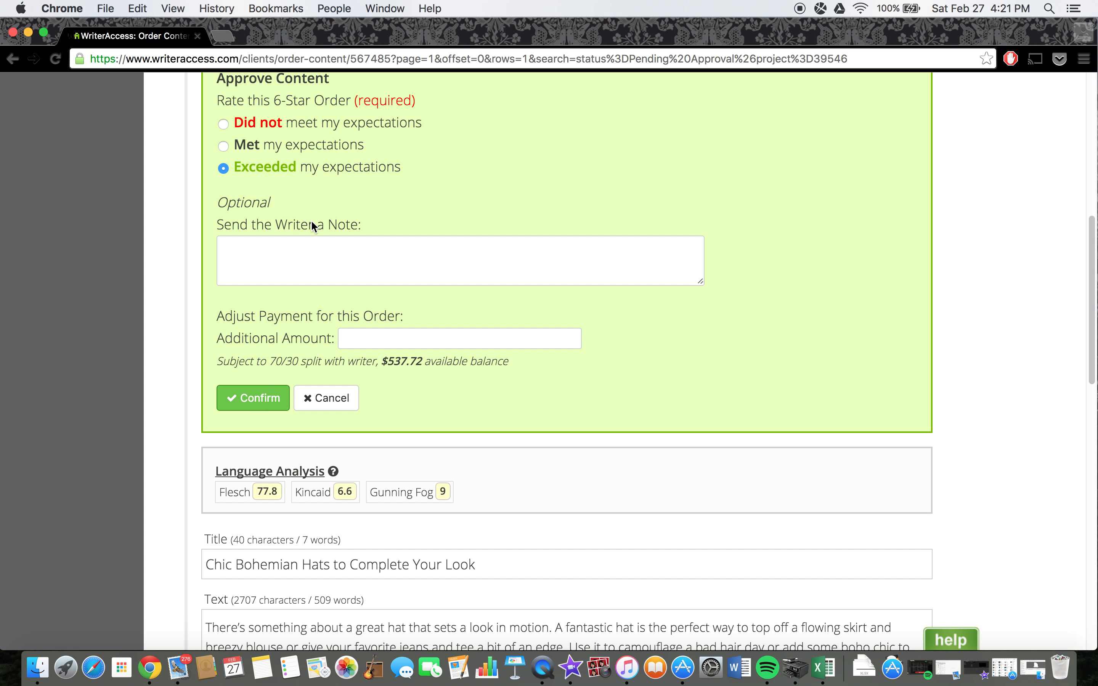
{"action": "left_click", "coordinate": [260, 402]}
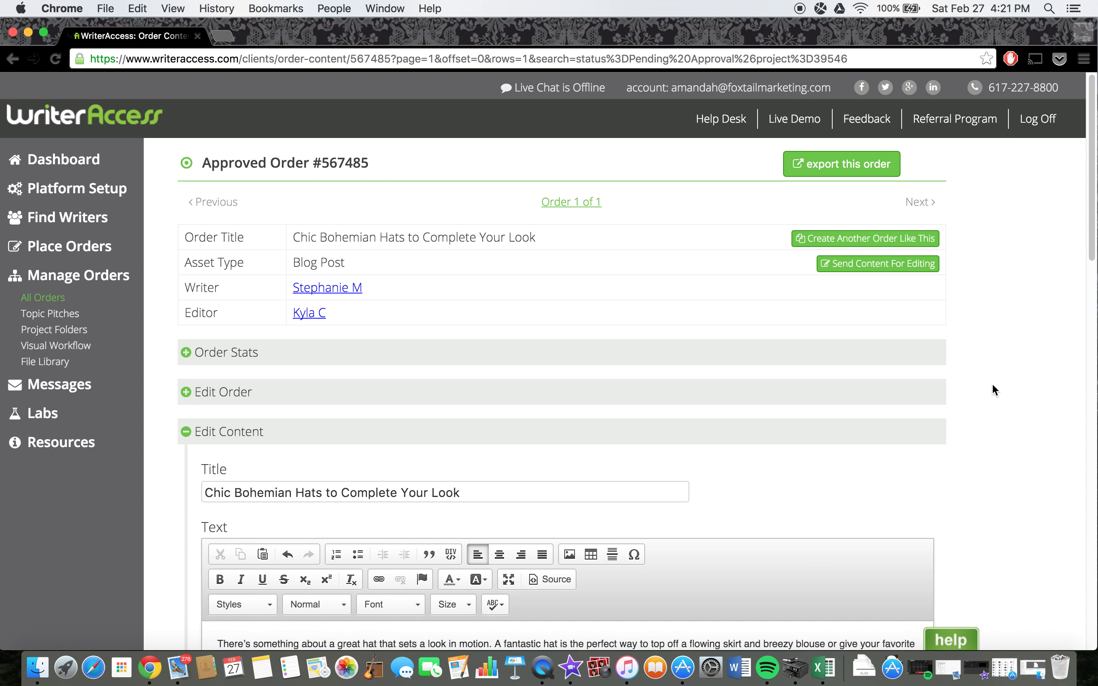
Look over the approved order's content and remaining sections, and export the order as a Word document.
{"action": "scroll", "coordinate": [992, 383], "scroll_direction": "down", "scroll_amount": 15}
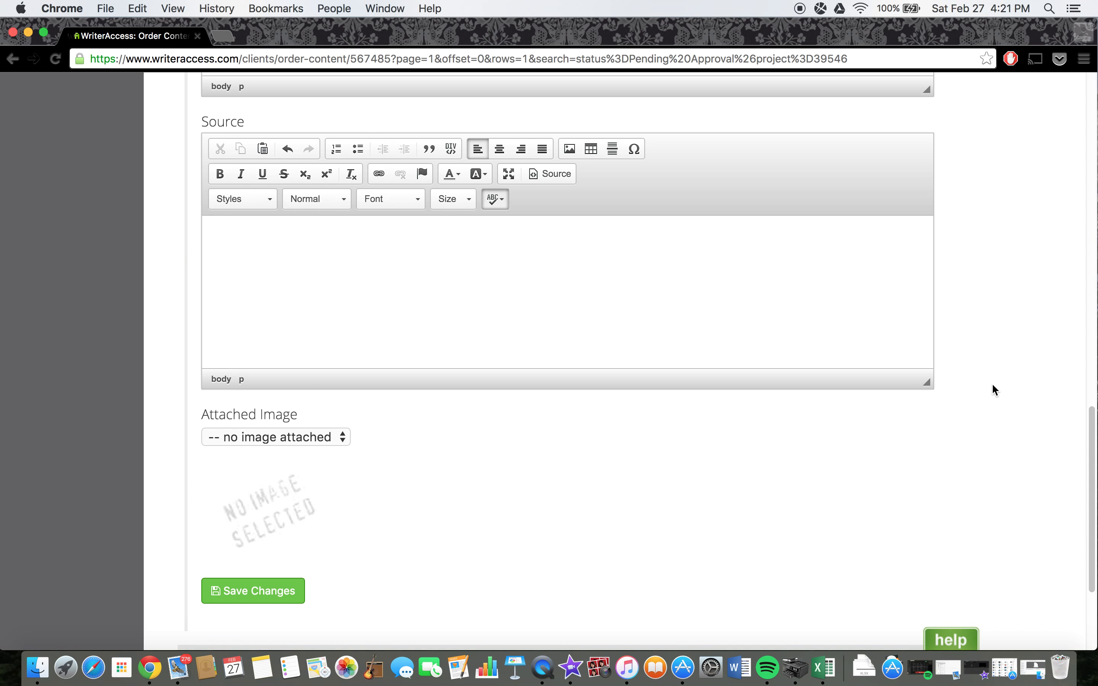
{"action": "scroll", "coordinate": [992, 385], "scroll_direction": "down", "scroll_amount": 3}
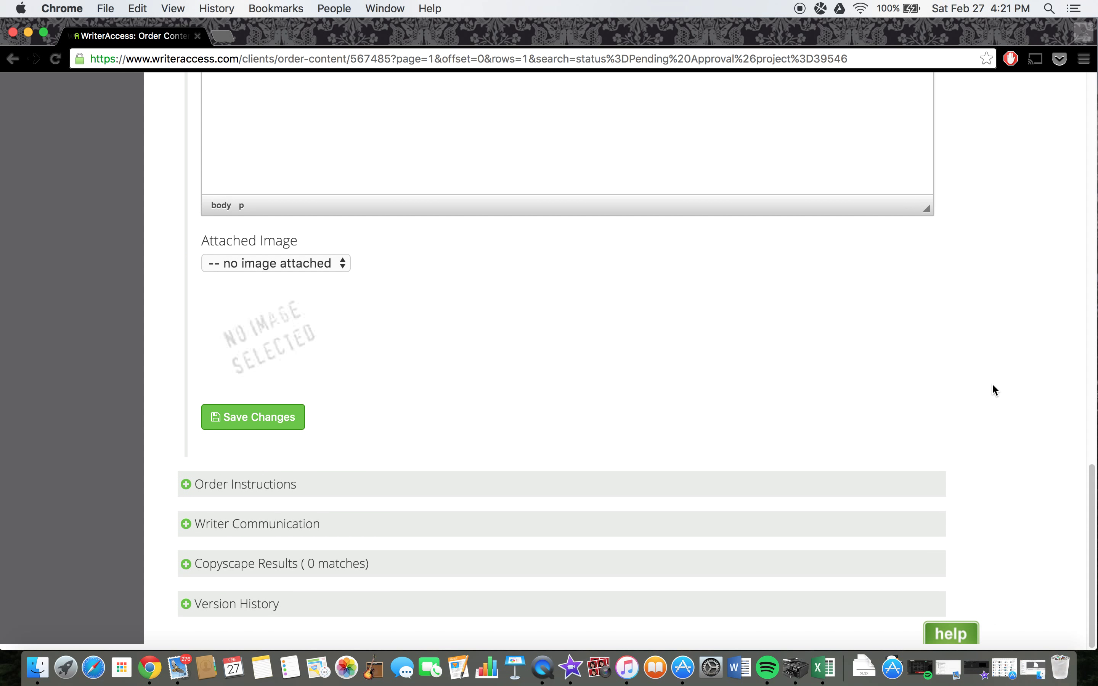
{"action": "scroll", "coordinate": [993, 385], "scroll_direction": "up", "scroll_amount": 15}
{"action": "scroll", "coordinate": [992, 383], "scroll_direction": "up", "scroll_amount": 10}
{"action": "scroll", "coordinate": [991, 383], "scroll_direction": "down", "scroll_amount": 3}
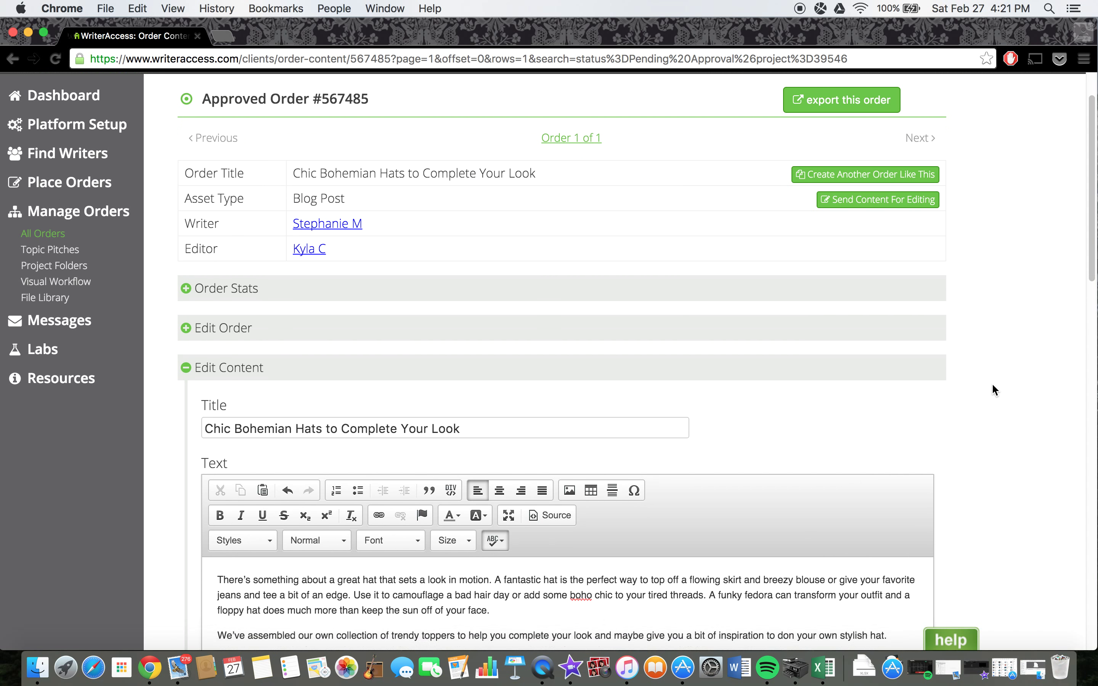
{"action": "scroll", "coordinate": [991, 382], "scroll_direction": "up", "scroll_amount": 3}
{"action": "left_click", "coordinate": [859, 164]}
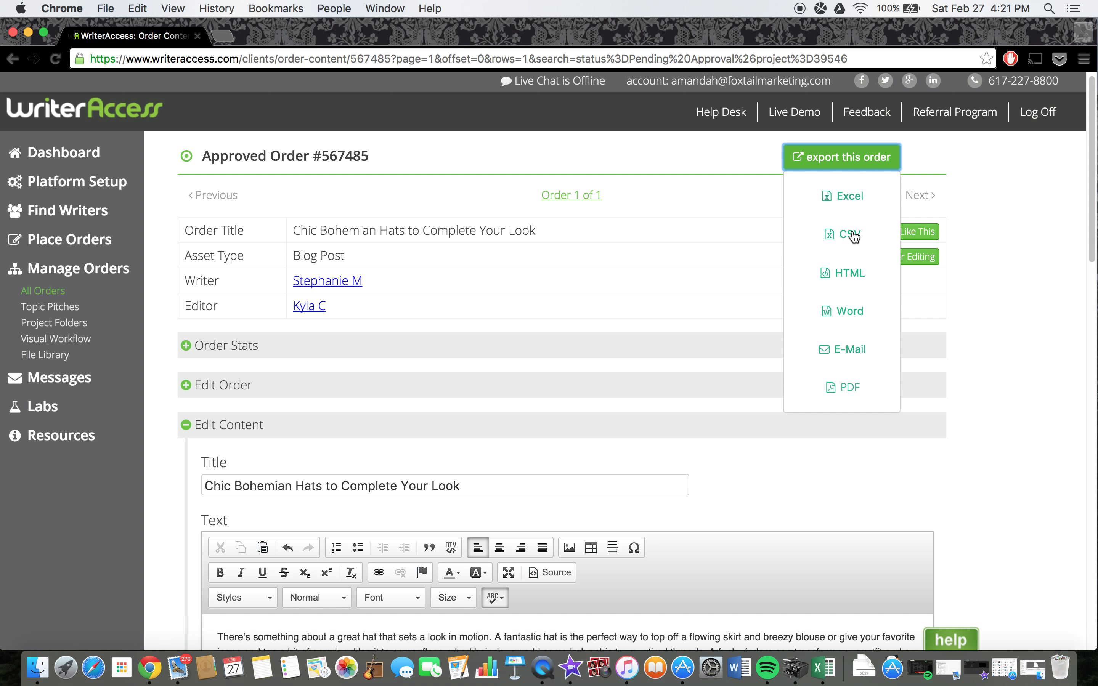
{"action": "left_click", "coordinate": [844, 312]}
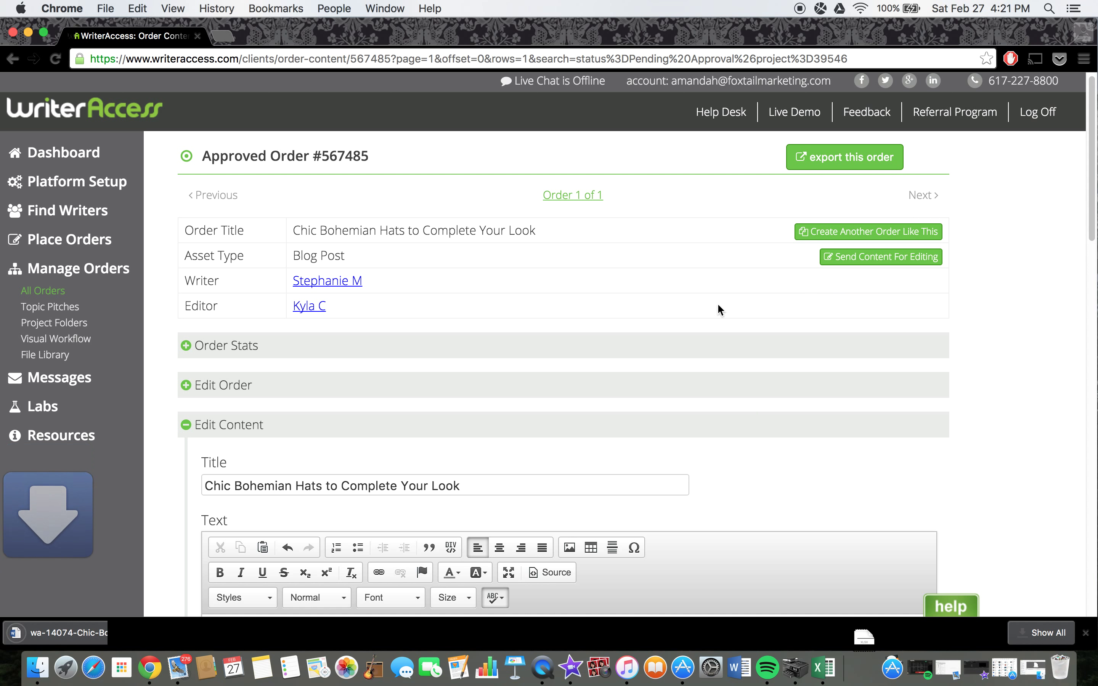
Open the downloaded document in Word, review the article from title to Source section, and close it.
{"action": "left_click", "coordinate": [107, 636]}
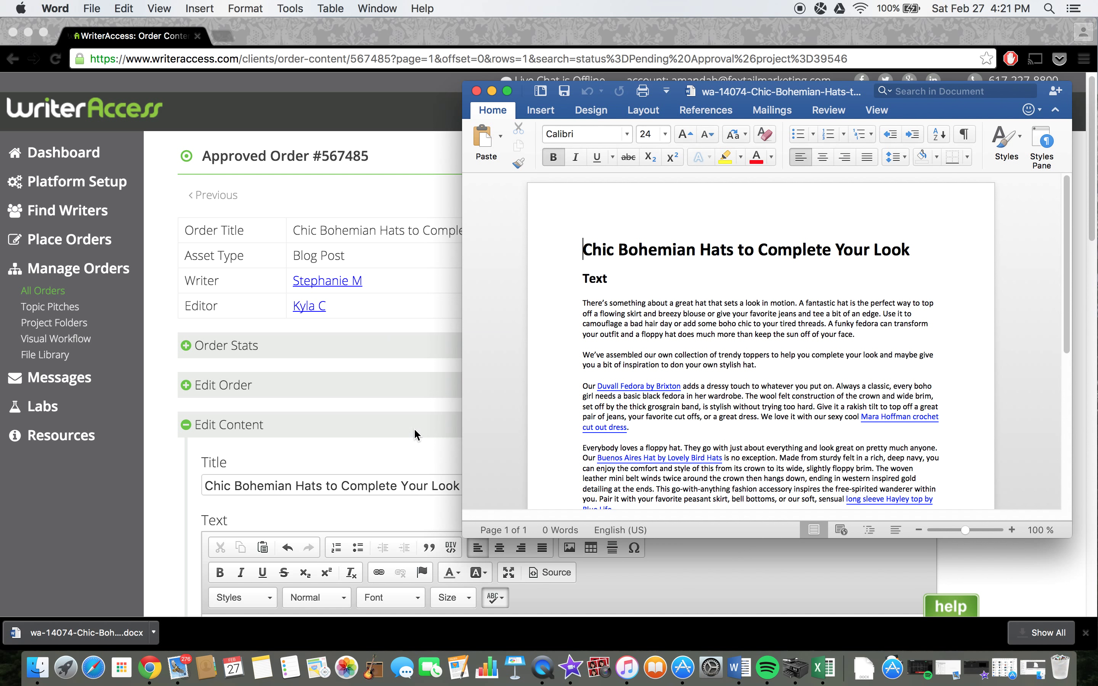
{"action": "scroll", "coordinate": [721, 371], "scroll_direction": "down", "scroll_amount": 10}
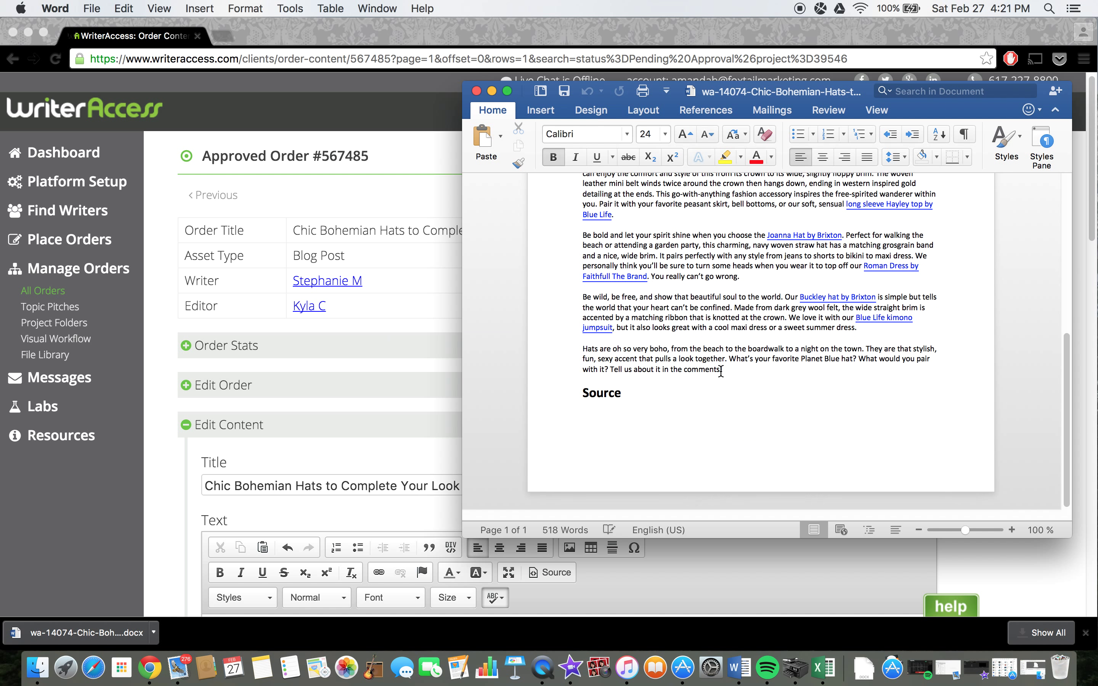
{"action": "scroll", "coordinate": [720, 371], "scroll_direction": "up", "scroll_amount": 10}
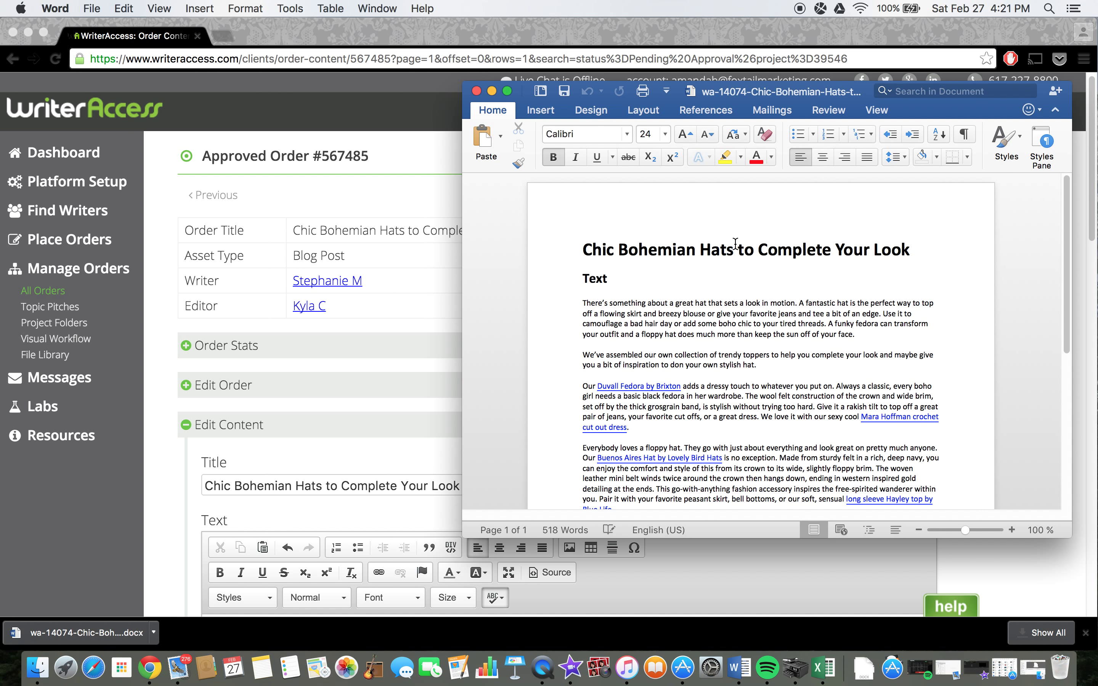
{"action": "left_click", "coordinate": [585, 249]}
{"action": "left_click", "coordinate": [476, 92]}
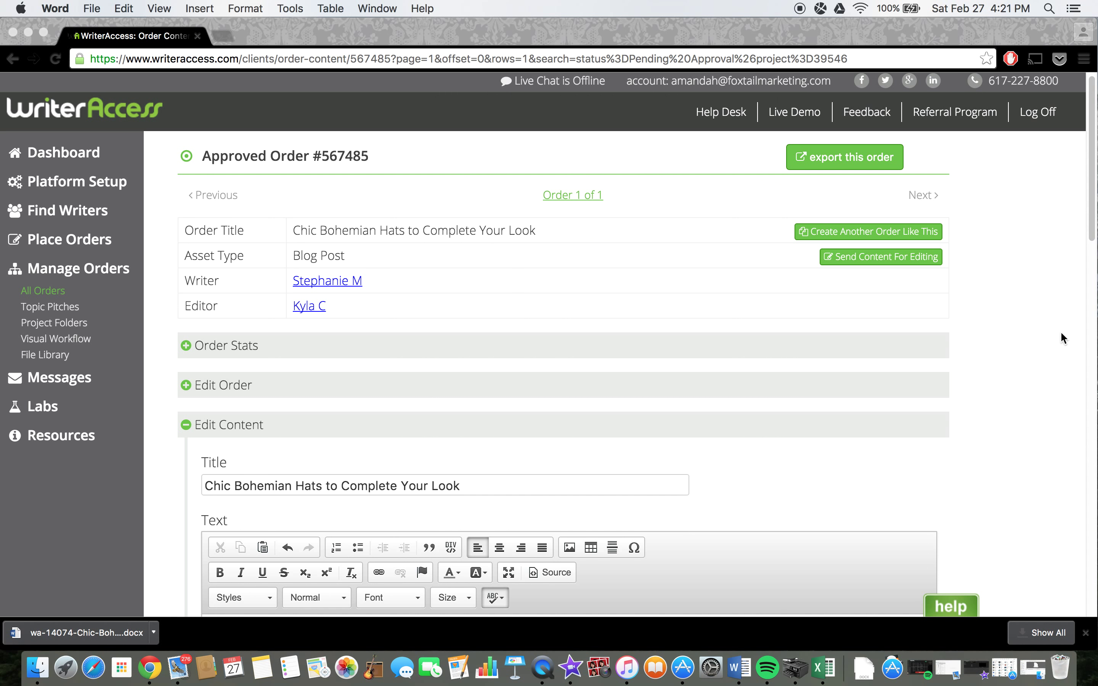
Examine the approved order's details and its editable title, text and source content in WriterAccess.
{"action": "left_click", "coordinate": [1010, 339]}
{"action": "scroll", "coordinate": [1011, 338], "scroll_direction": "down", "scroll_amount": 10}
{"action": "scroll", "coordinate": [1011, 339], "scroll_direction": "up", "scroll_amount": 10}
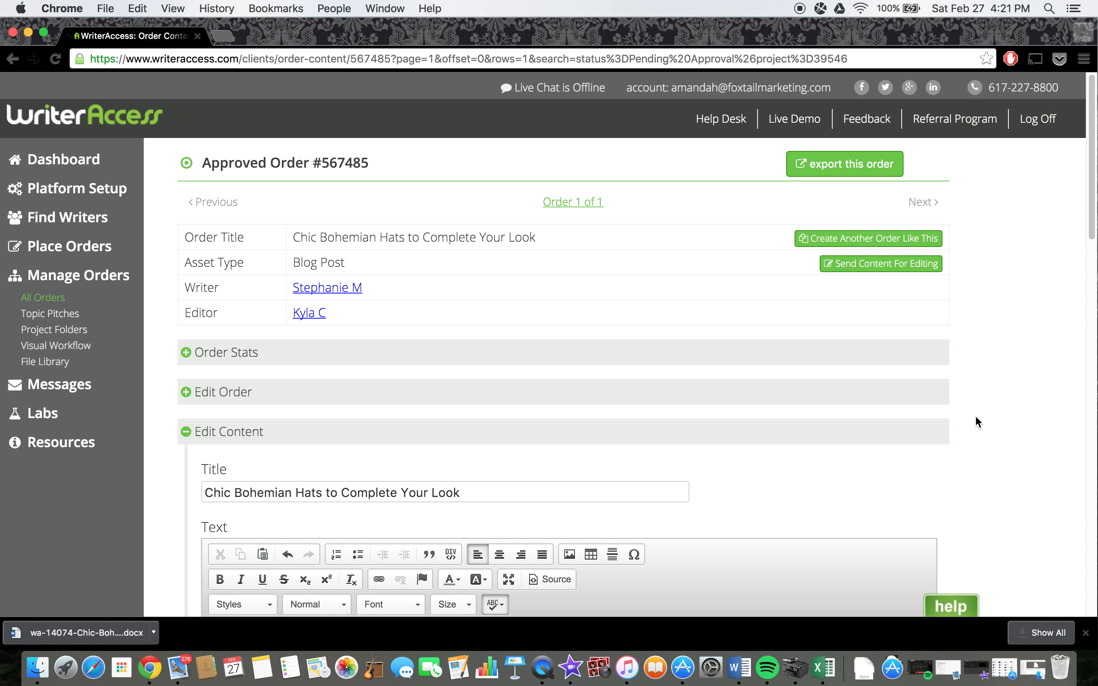
{"action": "scroll", "coordinate": [976, 418], "scroll_direction": "down", "scroll_amount": 6}
{"action": "scroll", "coordinate": [975, 417], "scroll_direction": "up", "scroll_amount": 6}
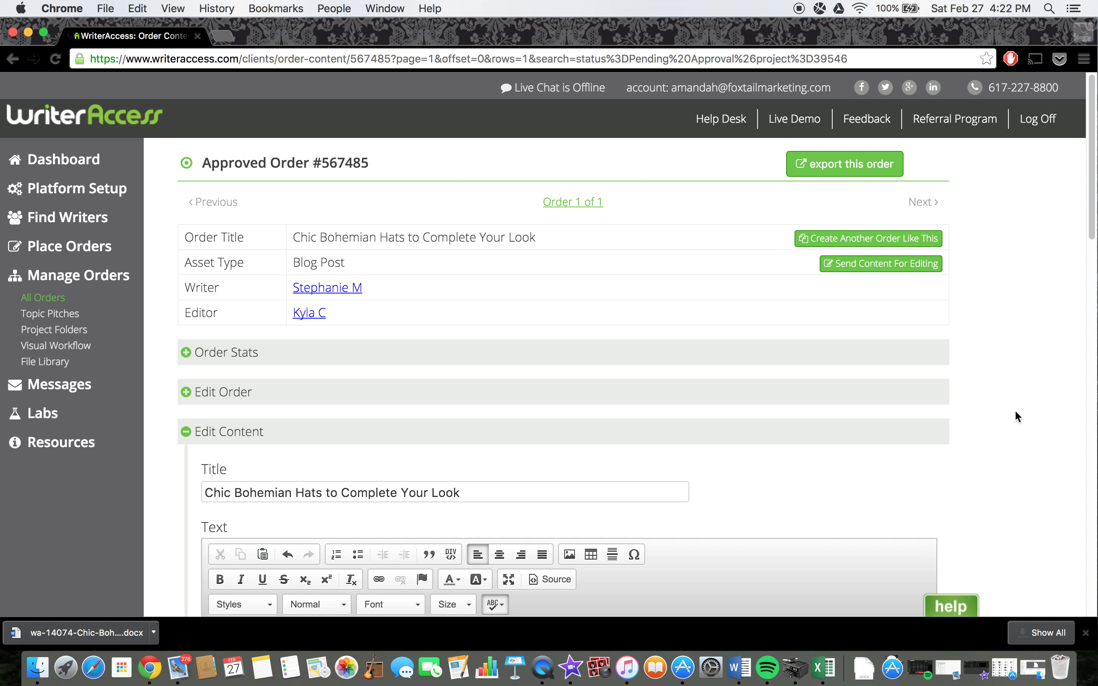
{"action": "scroll", "coordinate": [1015, 411], "scroll_direction": "down", "scroll_amount": 2}
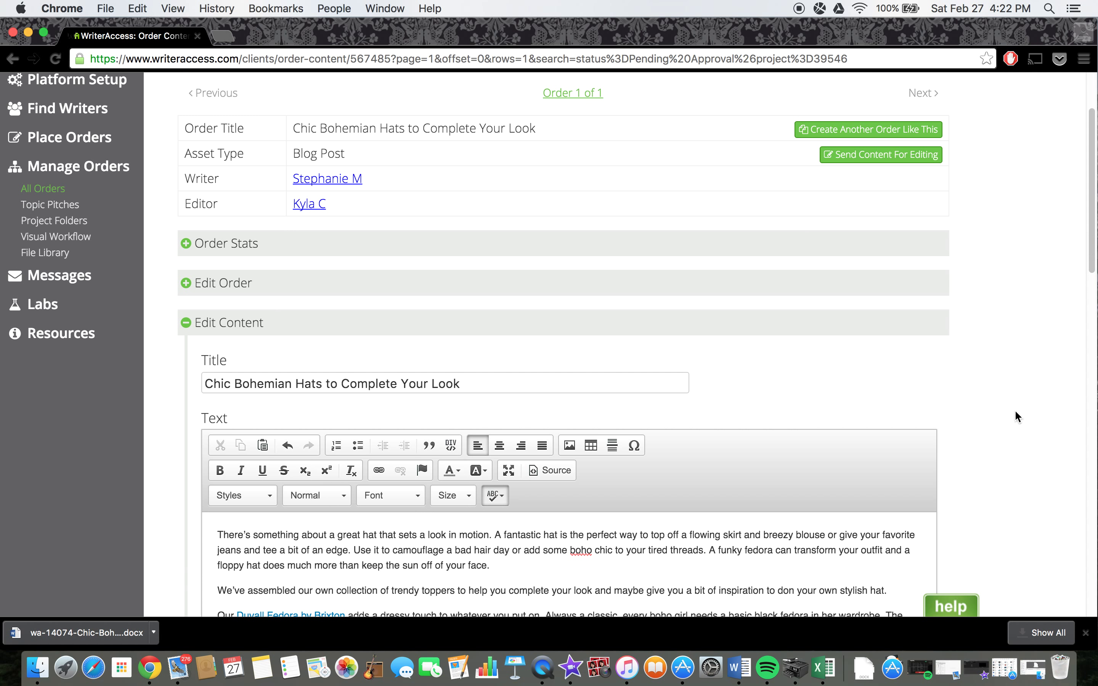
{"action": "scroll", "coordinate": [1015, 412], "scroll_direction": "down", "scroll_amount": 6}
{"action": "scroll", "coordinate": [1014, 409], "scroll_direction": "up", "scroll_amount": 8}
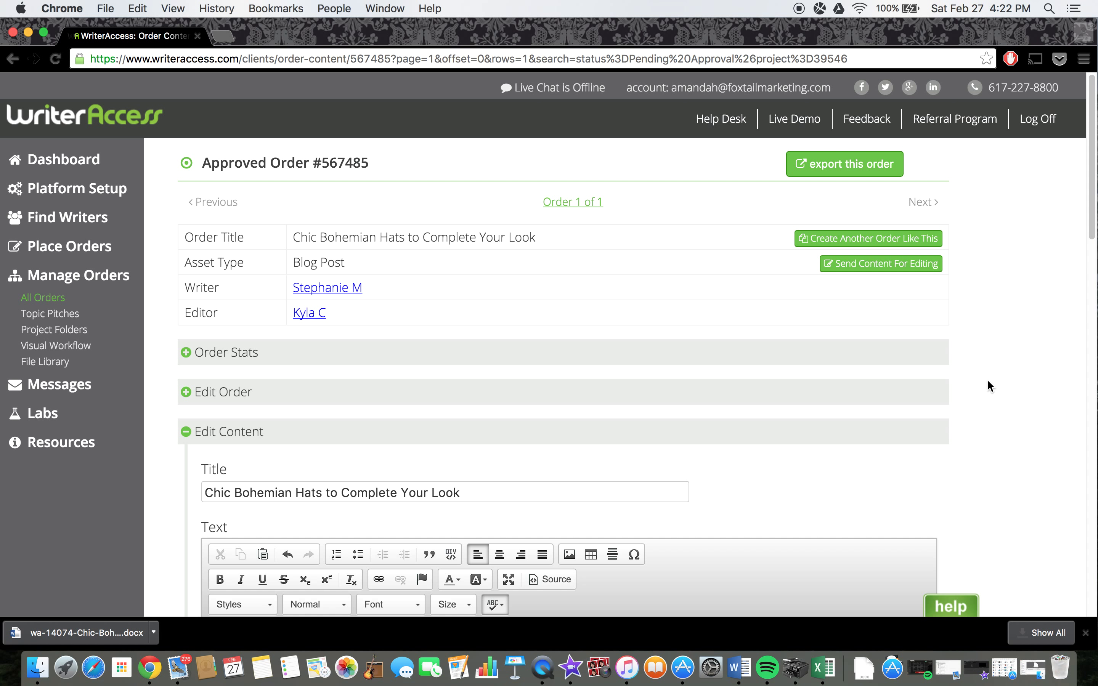
{"action": "scroll", "coordinate": [988, 386], "scroll_direction": "down", "scroll_amount": 15}
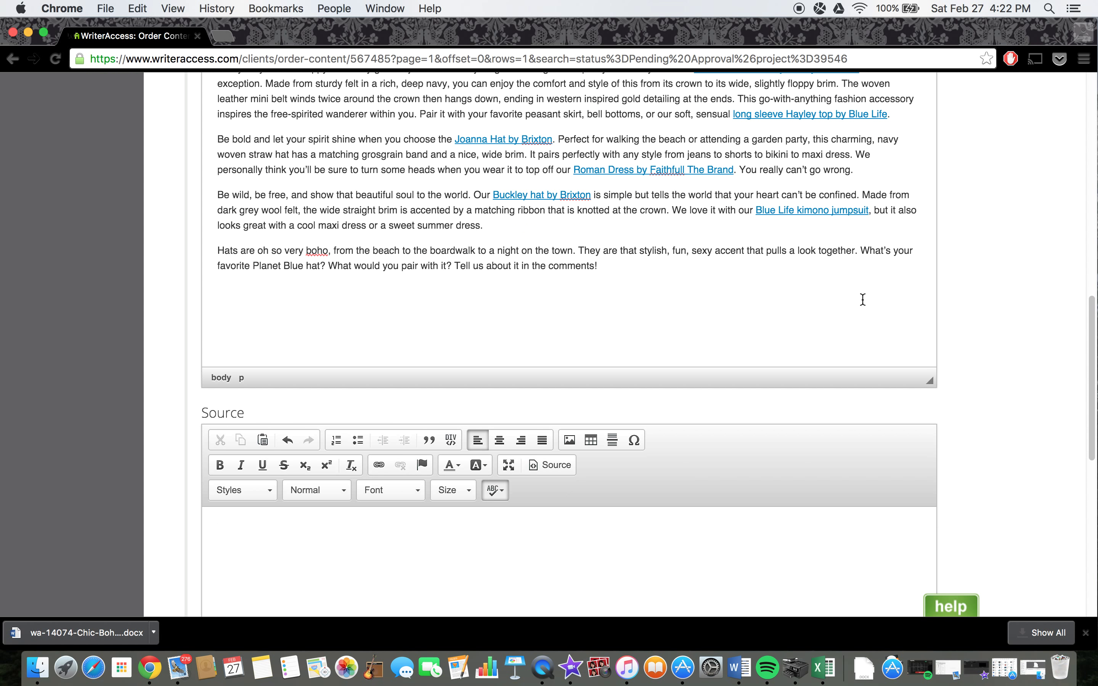
{"action": "scroll", "coordinate": [996, 281], "scroll_direction": "up", "scroll_amount": 6}
{"action": "scroll", "coordinate": [996, 275], "scroll_direction": "up", "scroll_amount": 10}
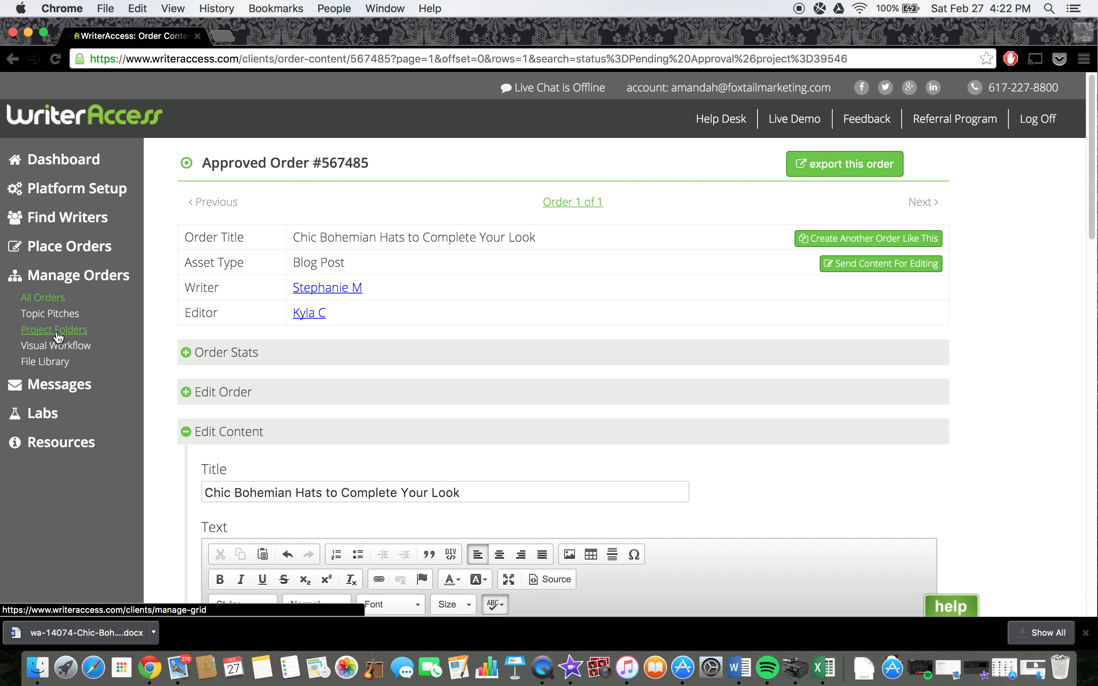
Open the project folders overview and list the GemFind folder's orders that are pending approval.
{"action": "left_click", "coordinate": [58, 337]}
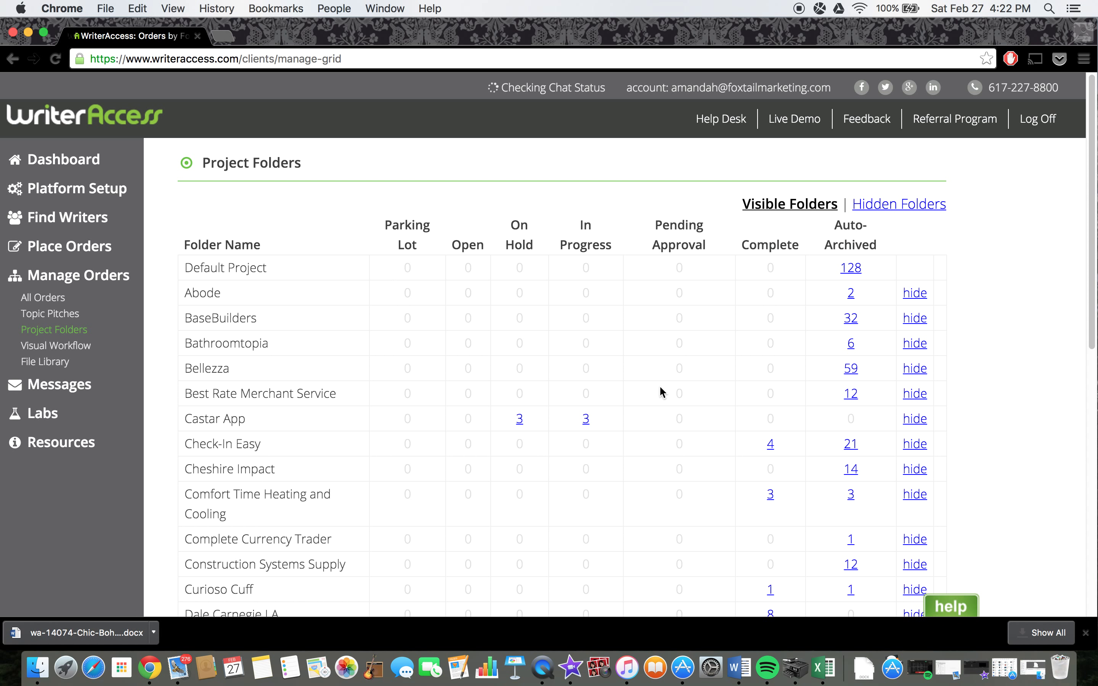
{"action": "scroll", "coordinate": [661, 391], "scroll_direction": "down", "scroll_amount": 7}
{"action": "scroll", "coordinate": [662, 391], "scroll_direction": "down", "scroll_amount": 2}
{"action": "scroll", "coordinate": [661, 391], "scroll_direction": "up", "scroll_amount": 4}
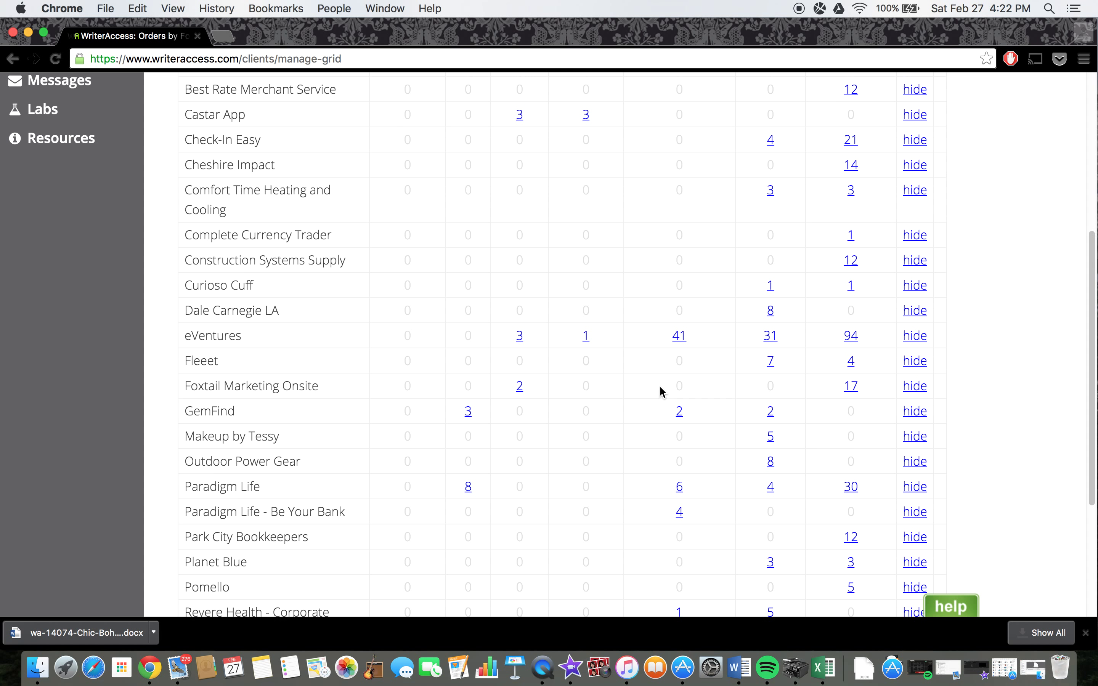
{"action": "left_click", "coordinate": [679, 410]}
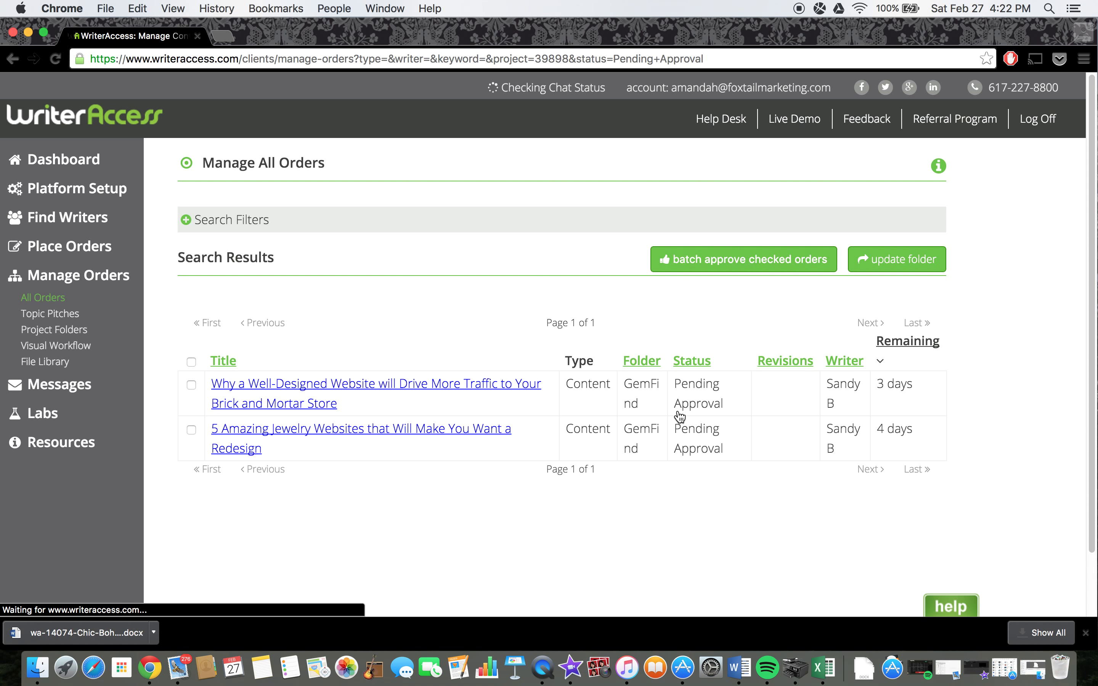
Select all pending GemFind orders in the list and highlight the page indicator above them.
{"action": "left_click", "coordinate": [191, 361]}
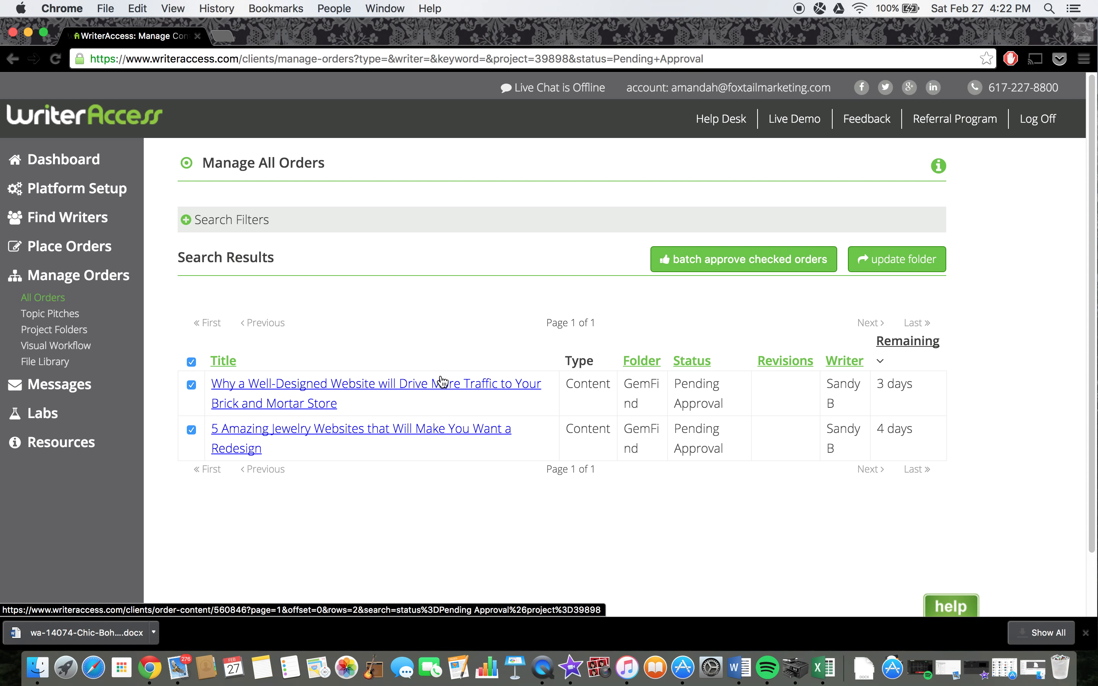
{"action": "left_click", "coordinate": [486, 341]}
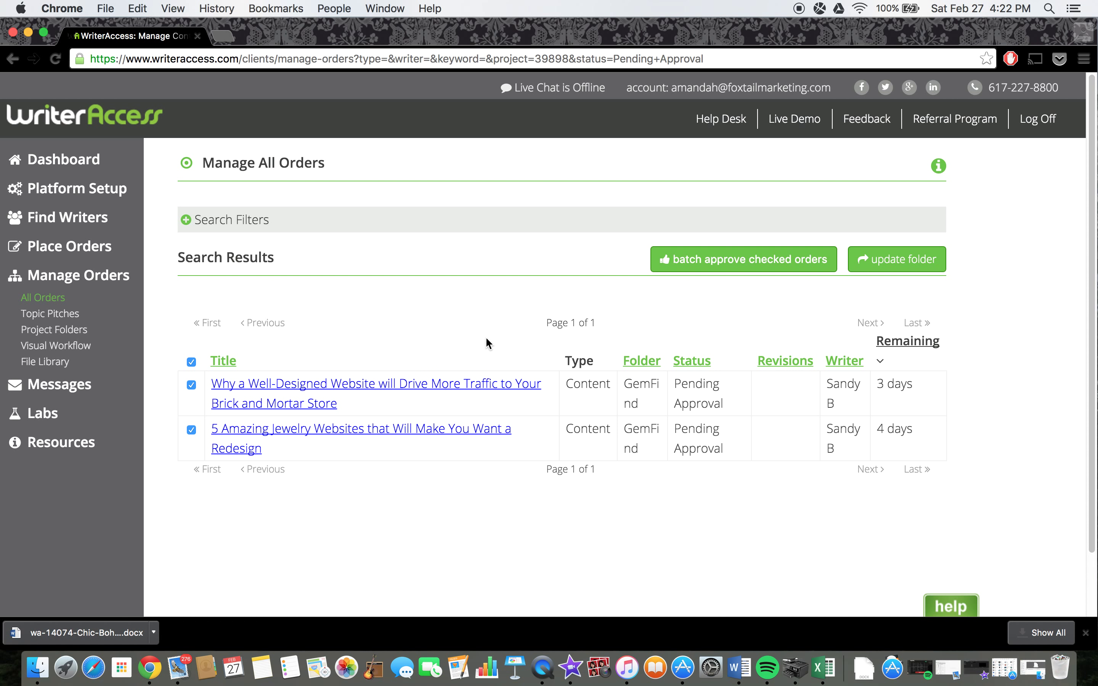
{"action": "left_click_drag", "start_coordinate": [549, 324], "coordinate": [620, 321]}
{"action": "left_click", "coordinate": [533, 317]}
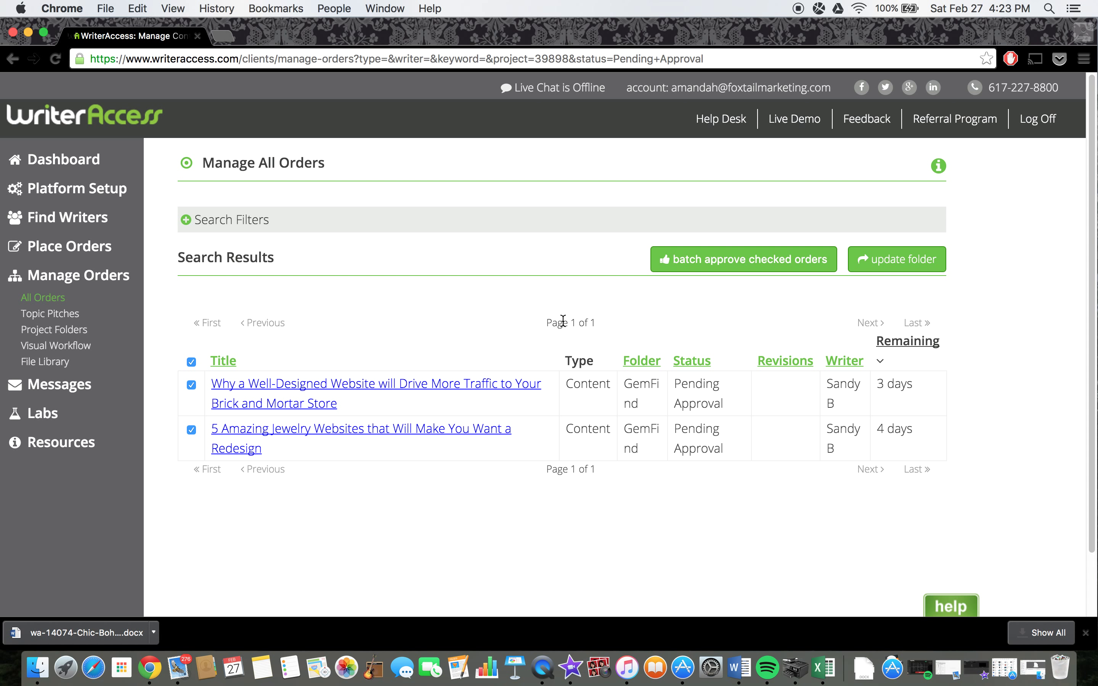
{"action": "left_click", "coordinate": [547, 319]}
{"action": "left_click_drag", "start_coordinate": [547, 319], "coordinate": [608, 319]}
{"action": "left_click", "coordinate": [615, 321]}
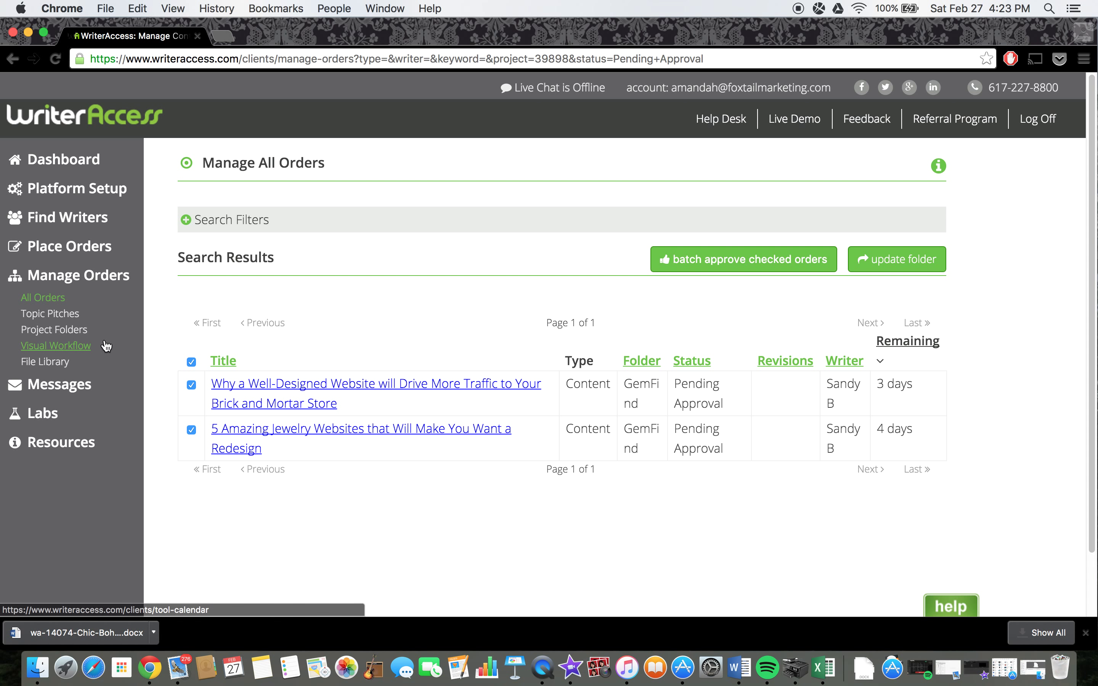
Return to the project folders overview.
{"action": "left_click", "coordinate": [56, 329]}
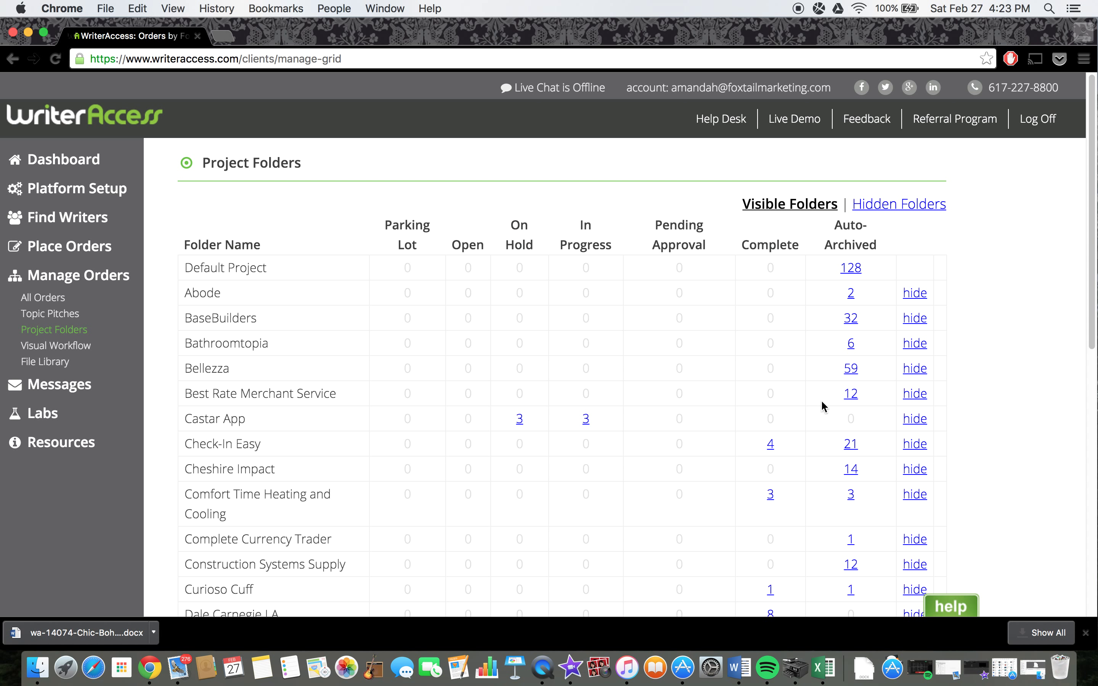